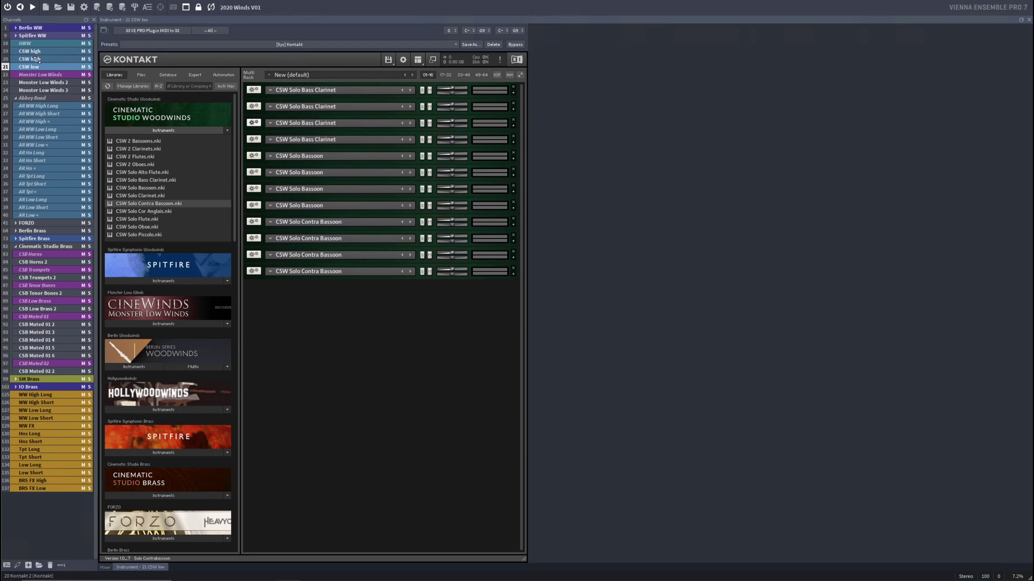
Show channel 21 CSW low's Kontakt rack of bass clarinet, bassoon and contra bassoon
{"action": "left_click", "coordinate": [35, 60]}
Return to channel 19 CSW high's Kontakt rack, then switch to the mixer view
{"action": "left_click", "coordinate": [35, 51]}
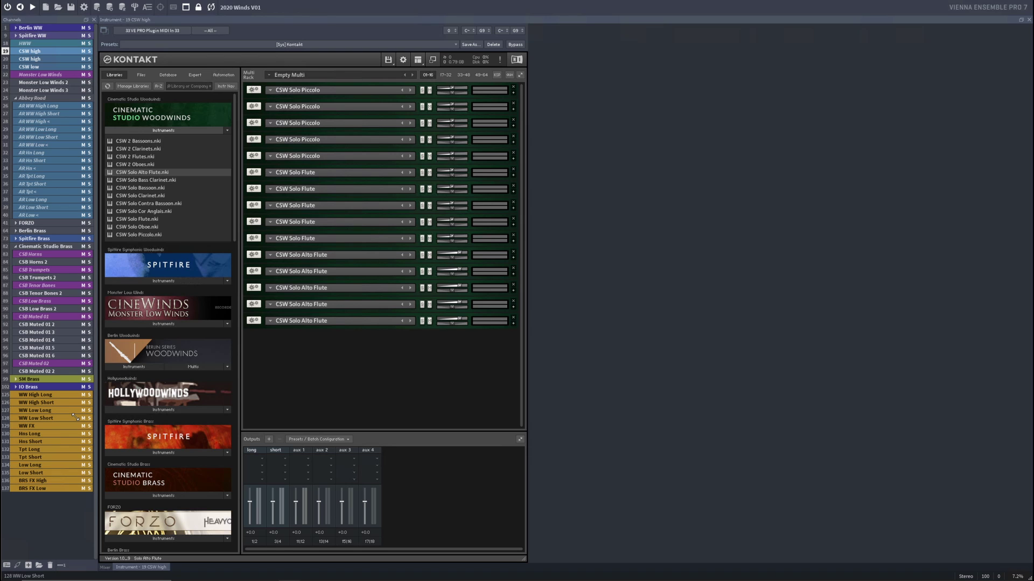
{"action": "left_click", "coordinate": [107, 568]}
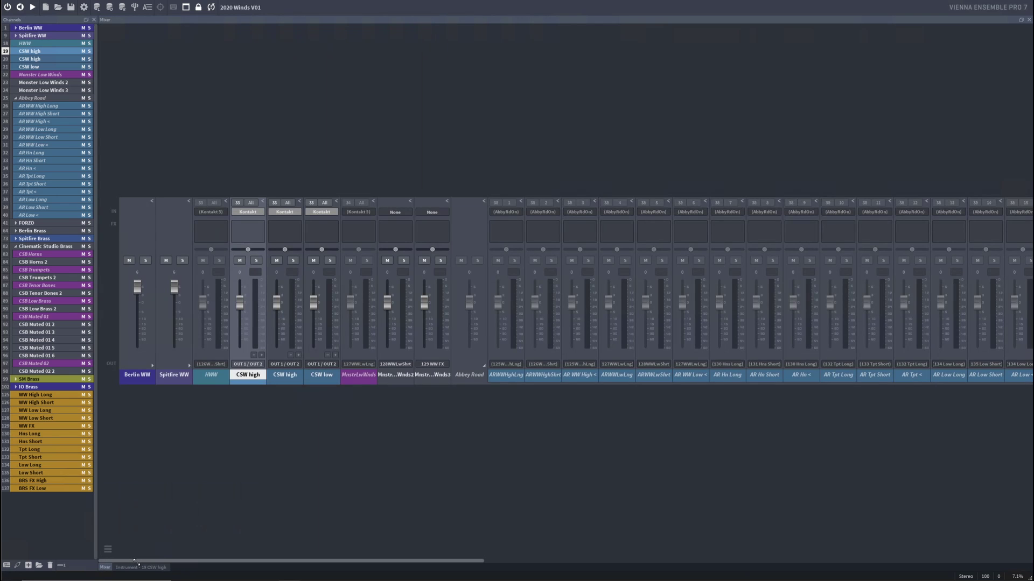
Inspect the WW bus strips at the mixer's right end, from WW High Long through WW FX
{"action": "scroll", "coordinate": [286, 568], "scroll_direction": "right", "scroll_amount": 10}
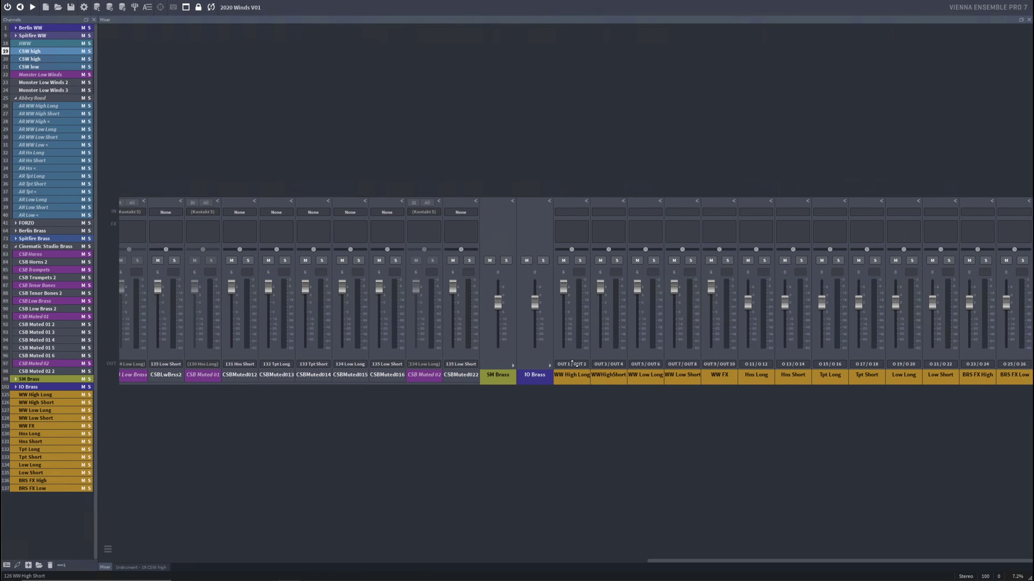
{"action": "left_click", "coordinate": [568, 380]}
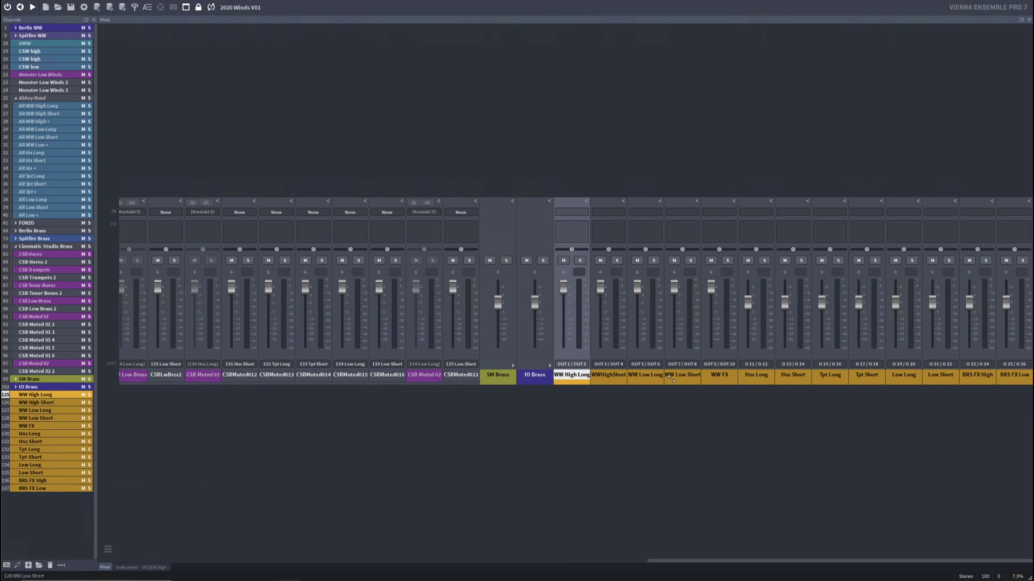
{"action": "left_click", "coordinate": [718, 377], "text": "shift"}
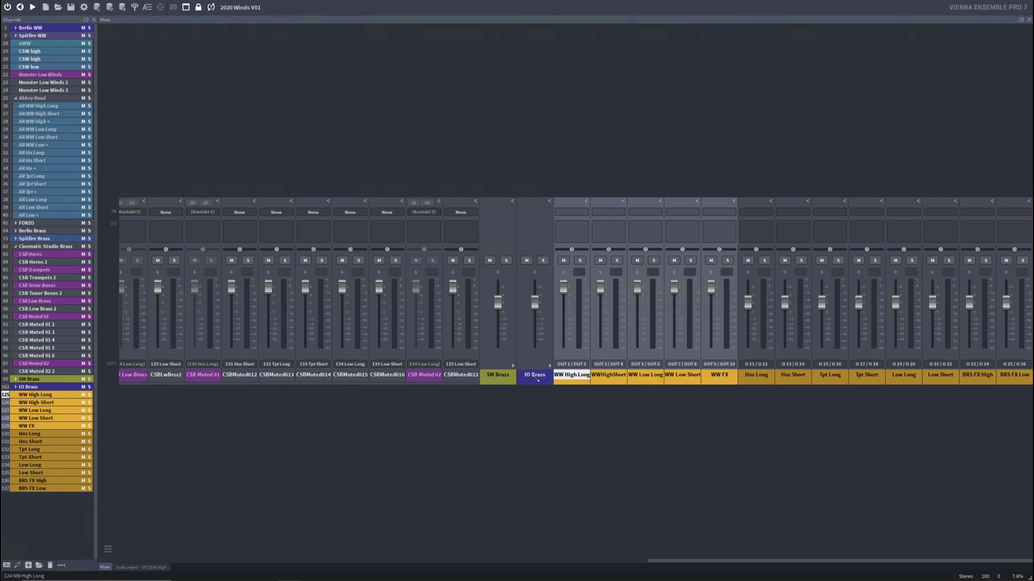
{"action": "left_click", "coordinate": [504, 376]}
{"action": "left_click", "coordinate": [576, 378]}
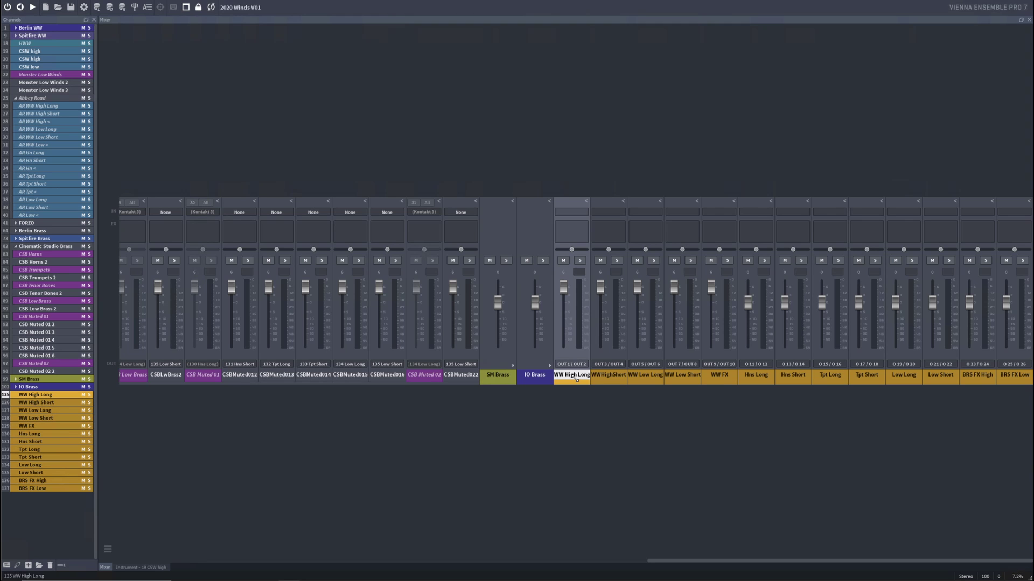
{"action": "left_click", "coordinate": [613, 380]}
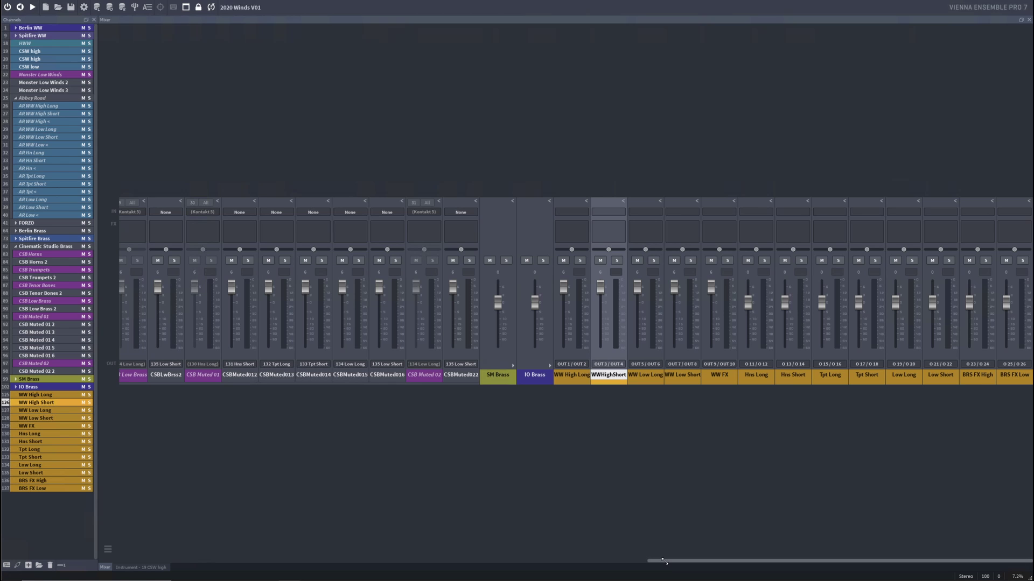
{"action": "left_click", "coordinate": [141, 567]}
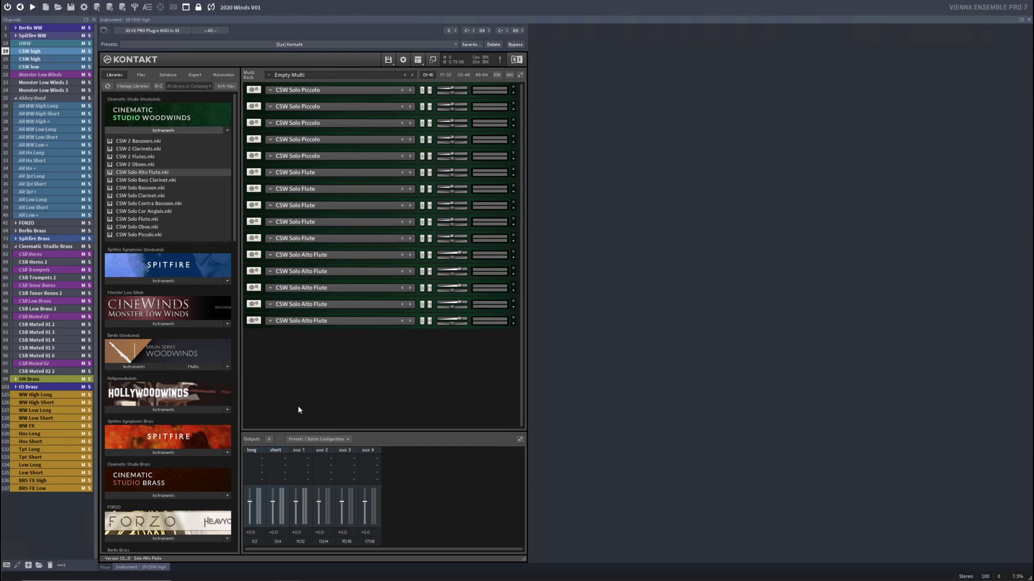
Show channel 20's Kontakt rack with solo clarinet, oboe and cor anglais patches
{"action": "left_click", "coordinate": [47, 59]}
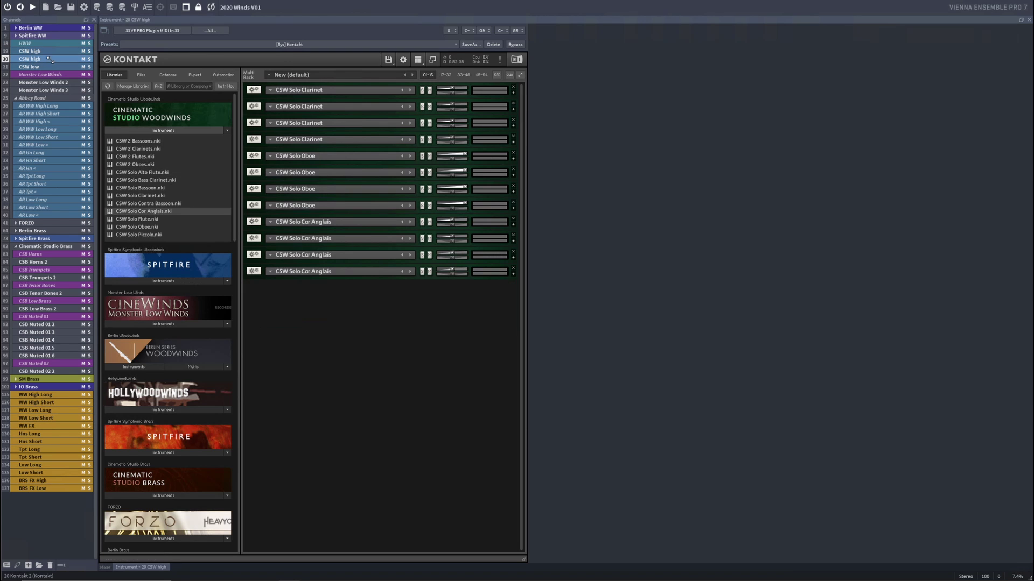
Enable Kontakt's Outputs panel for channels 20 and 21, then return to the mixer
{"action": "left_click", "coordinate": [417, 59]}
{"action": "left_click", "coordinate": [429, 95]}
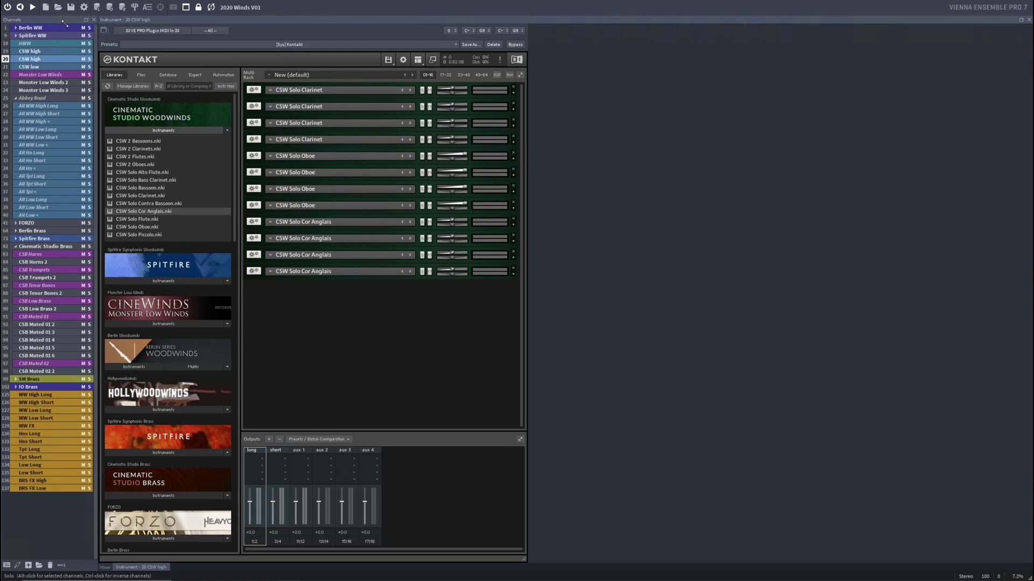
{"action": "left_click", "coordinate": [46, 67]}
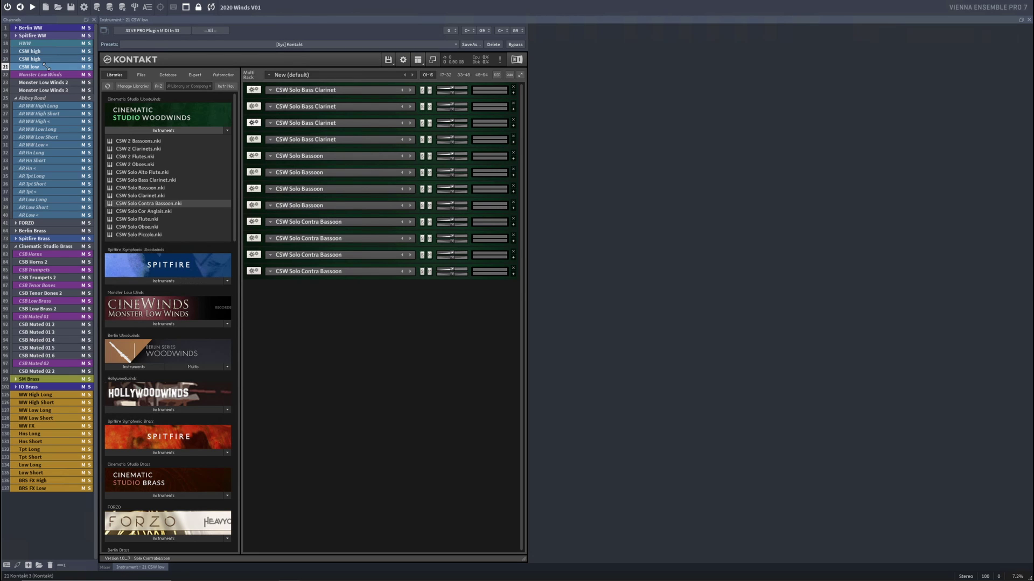
{"action": "left_click", "coordinate": [423, 62]}
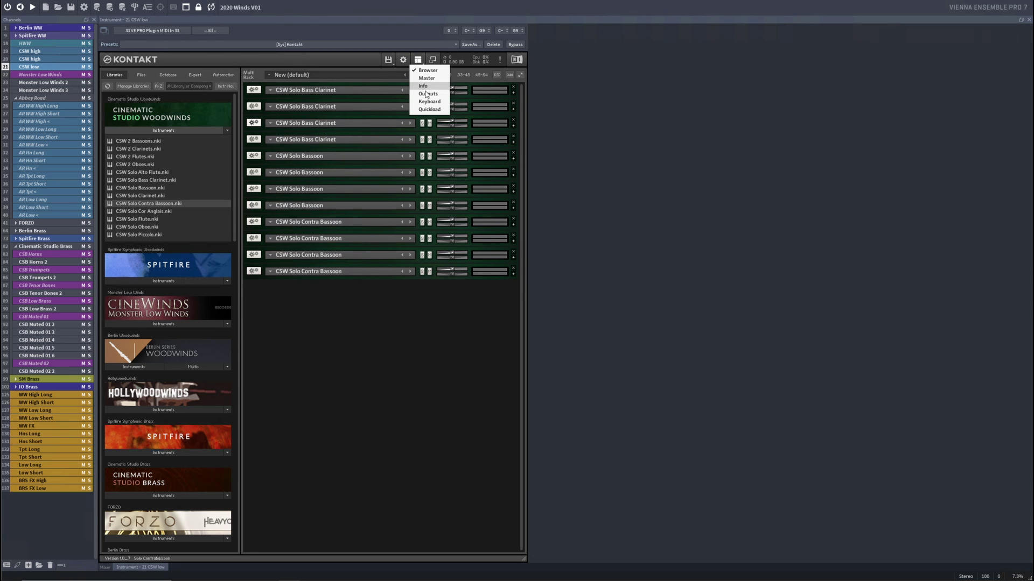
{"action": "left_click", "coordinate": [427, 96]}
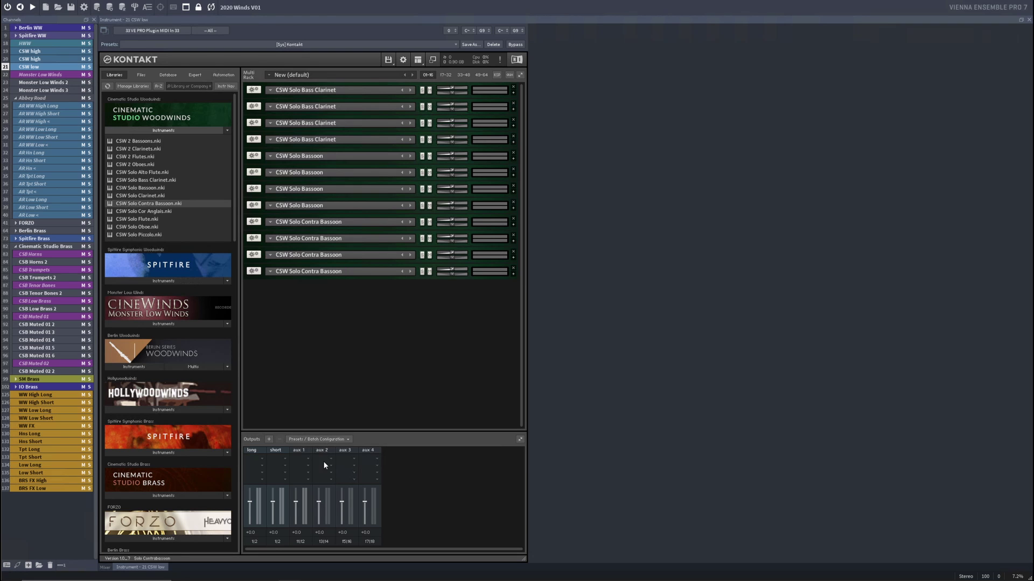
{"action": "left_click", "coordinate": [39, 51]}
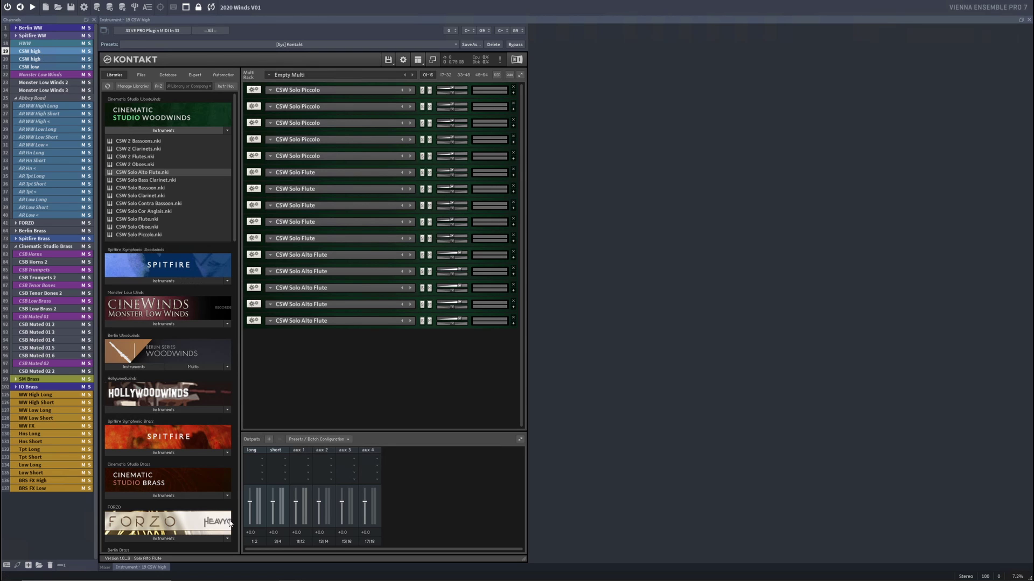
{"action": "left_click", "coordinate": [106, 566]}
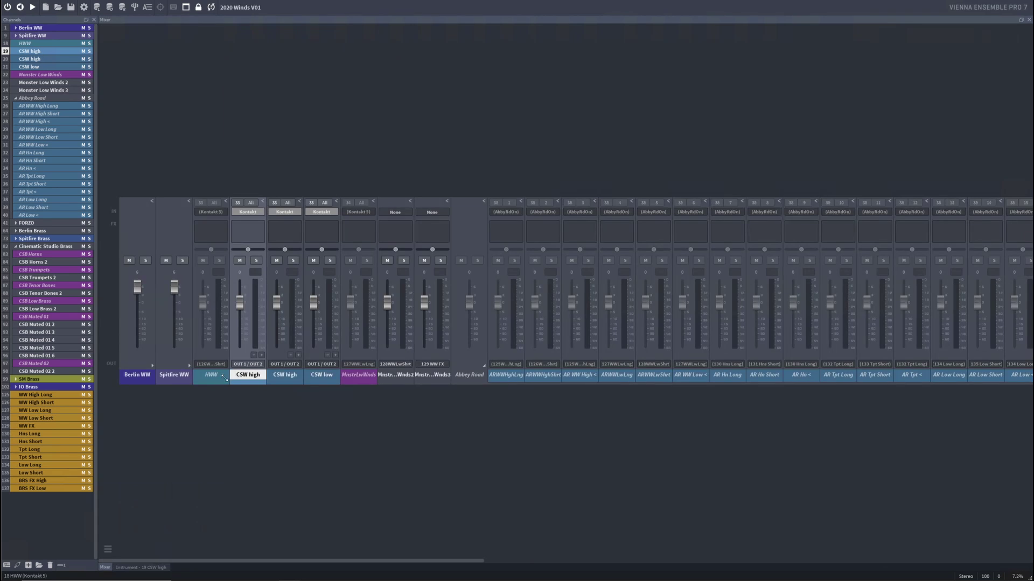
Route the first CSW high strip's output to the 125 WW High Long bus
{"action": "left_click", "coordinate": [287, 378]}
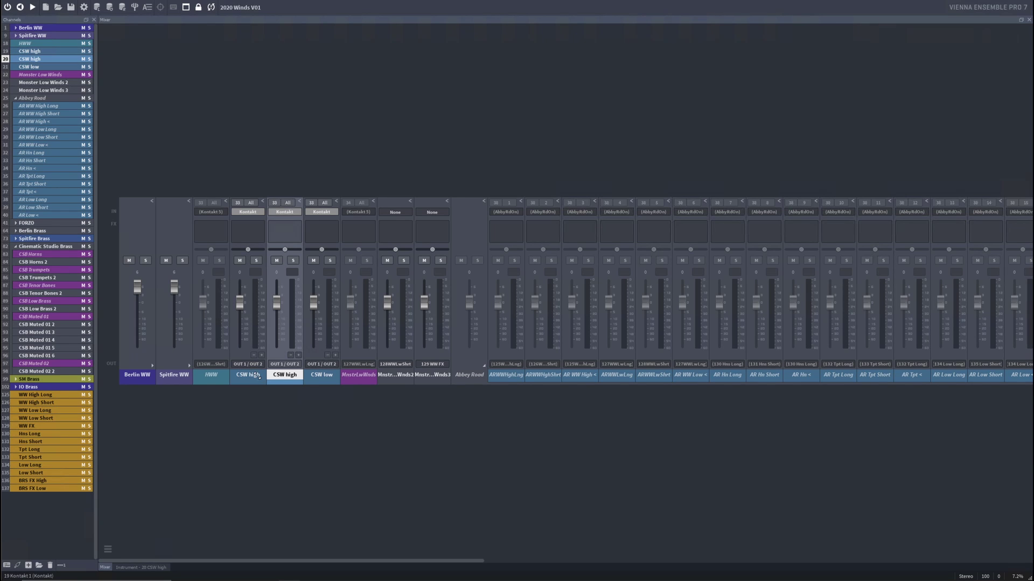
{"action": "left_click", "coordinate": [257, 375]}
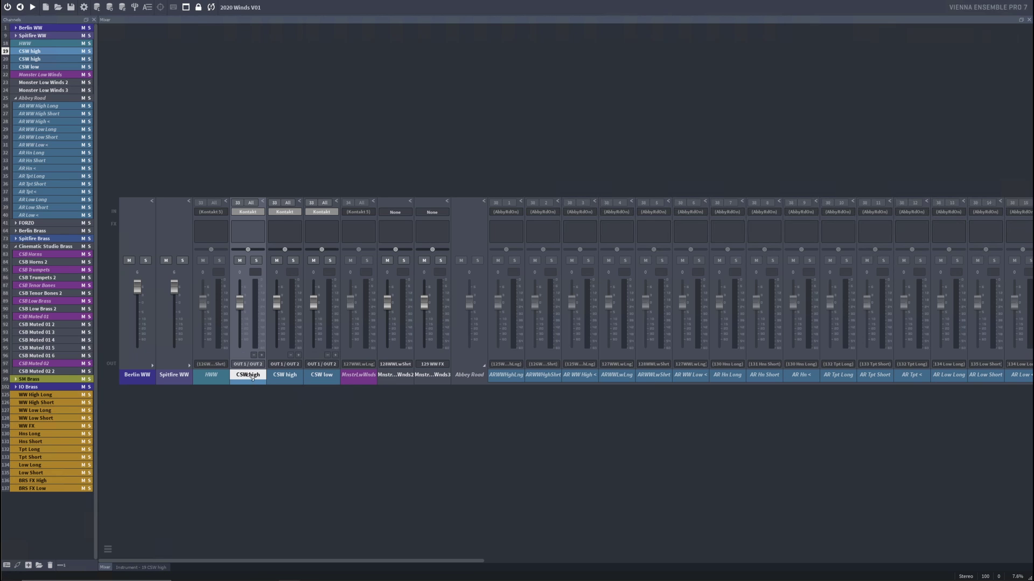
{"action": "left_click", "coordinate": [257, 364]}
{"action": "mouse_move", "coordinate": [275, 399]}
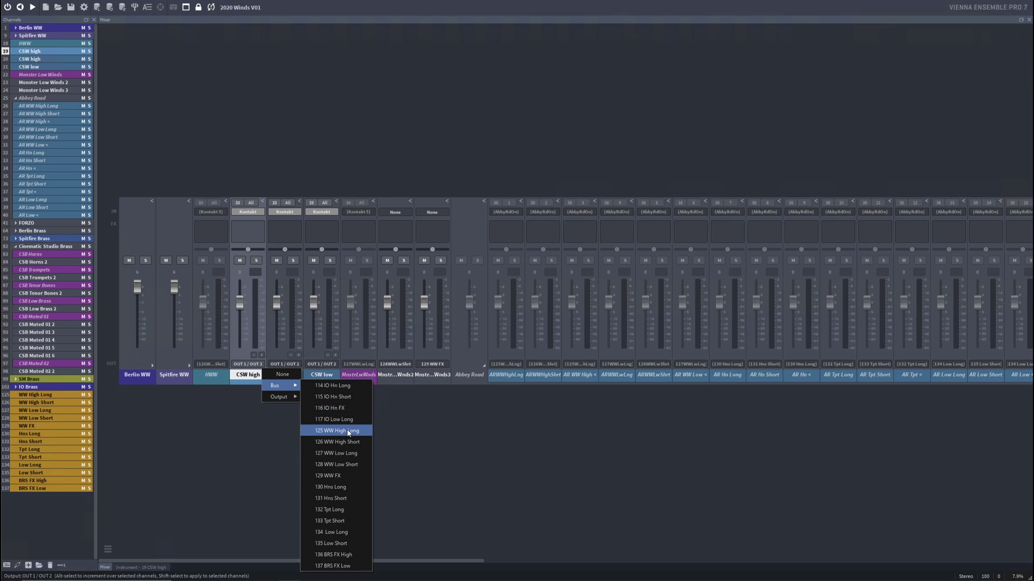
{"action": "left_click", "coordinate": [330, 432]}
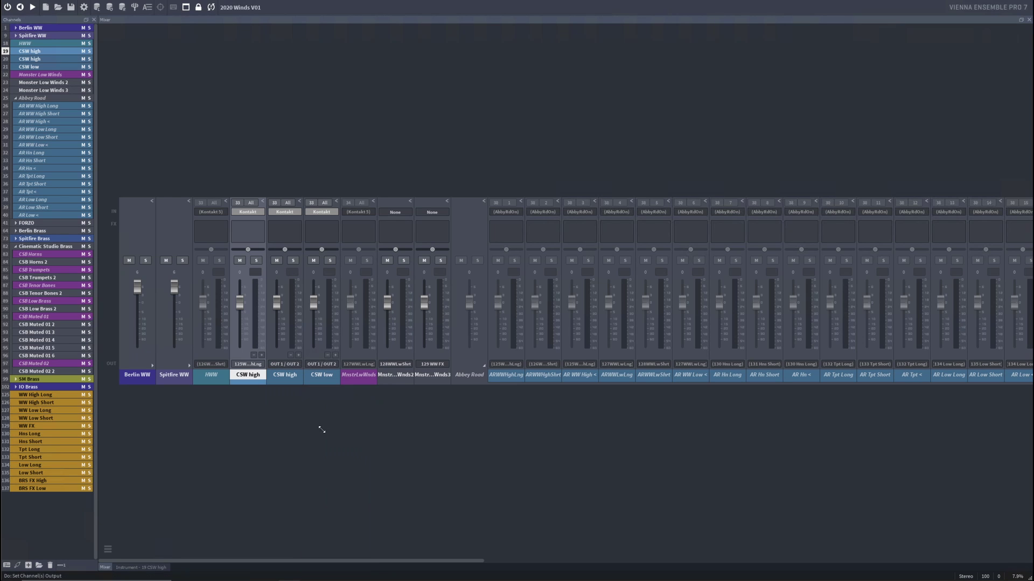
Add a CSW high 2 channel beside CSW high and open channel 19's Kontakt editor
{"action": "double_click", "coordinate": [247, 374]}
{"action": "left_click", "coordinate": [261, 356]}
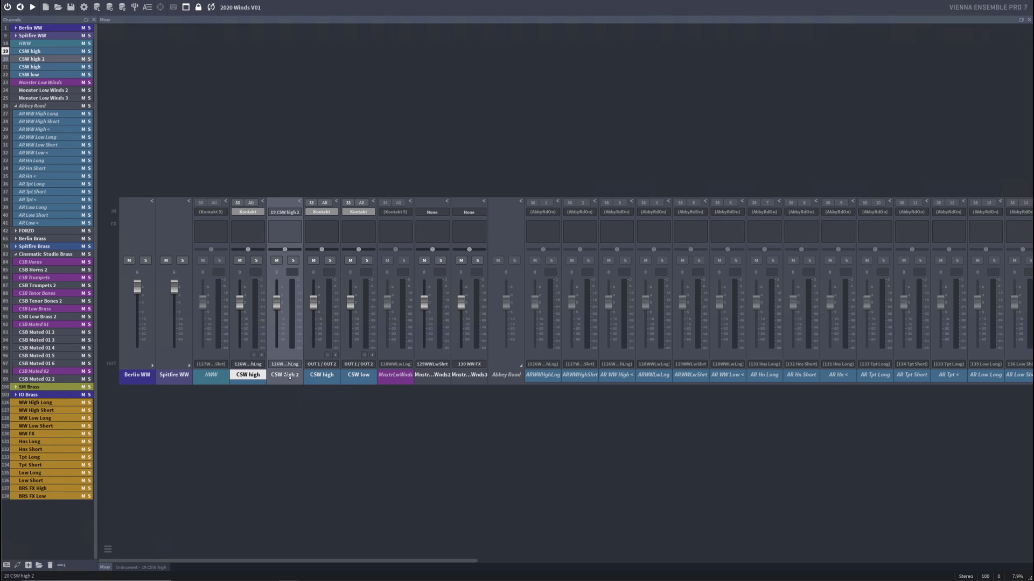
{"action": "double_click", "coordinate": [249, 375]}
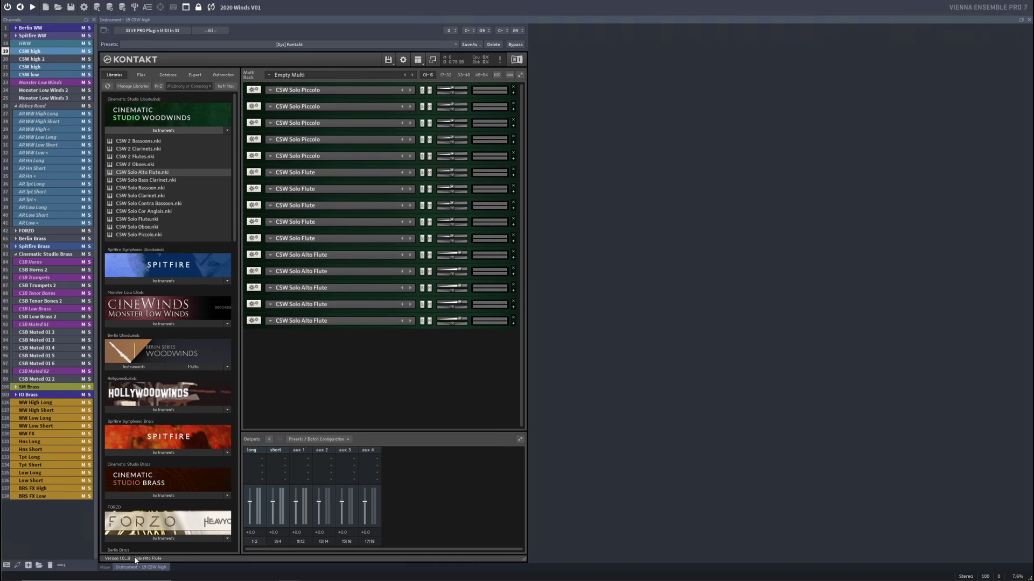
{"action": "left_click", "coordinate": [105, 567]}
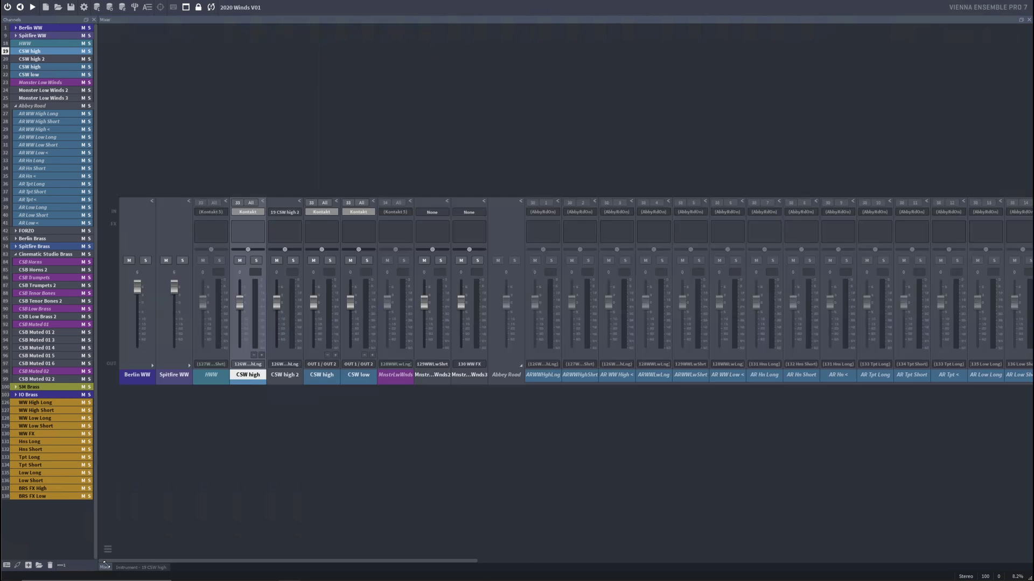
{"action": "left_click", "coordinate": [287, 375]}
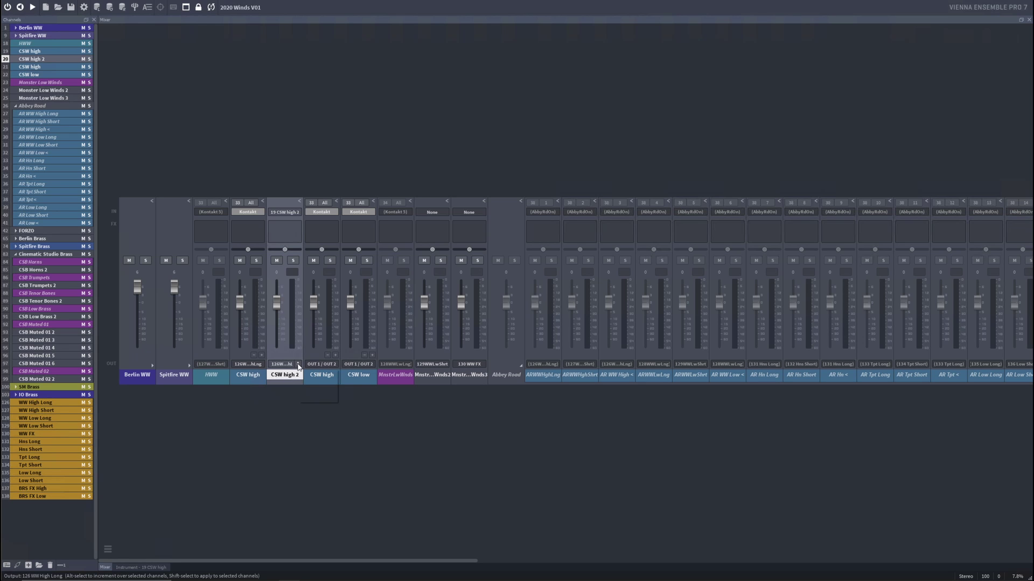
{"action": "left_click", "coordinate": [298, 365]}
{"action": "mouse_move", "coordinate": [321, 385]}
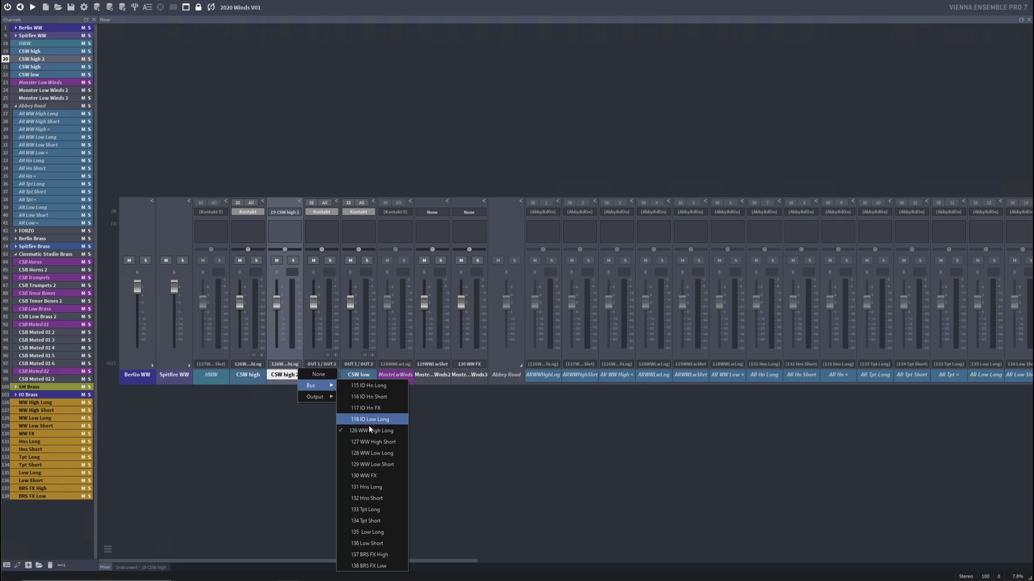
{"action": "left_click", "coordinate": [375, 442]}
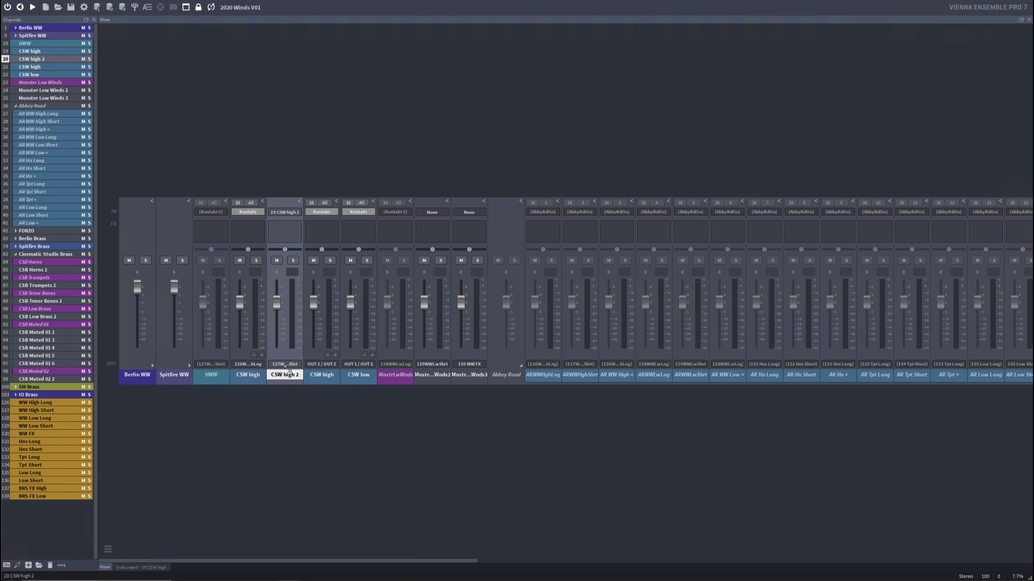
{"action": "left_click", "coordinate": [249, 377]}
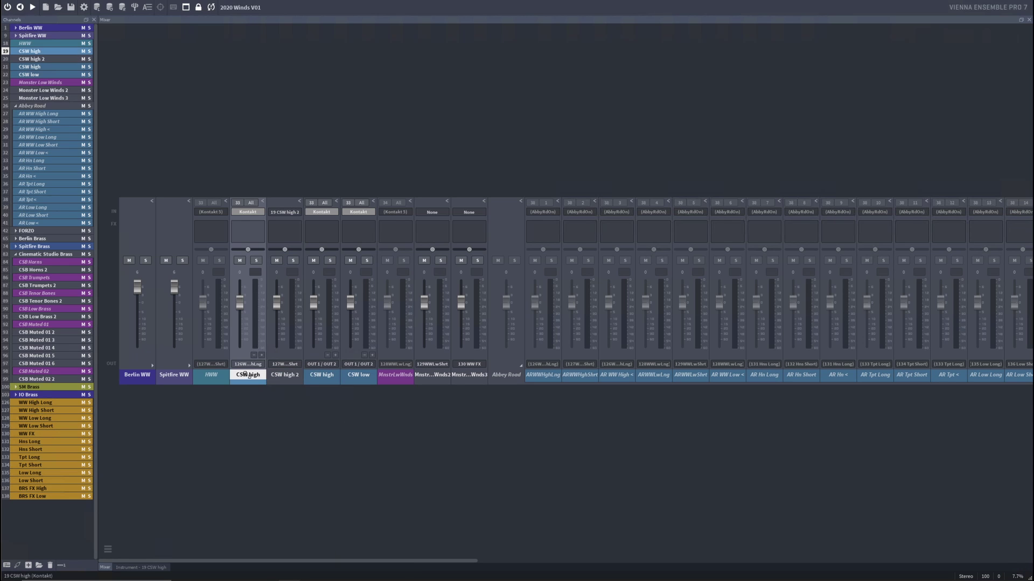
{"action": "left_click", "coordinate": [280, 377]}
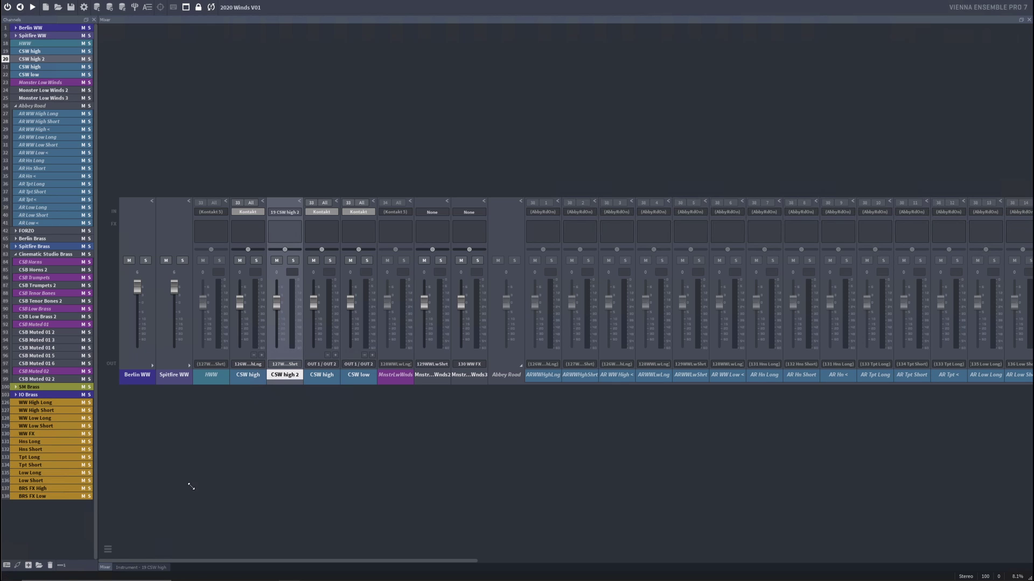
{"action": "left_click", "coordinate": [127, 568]}
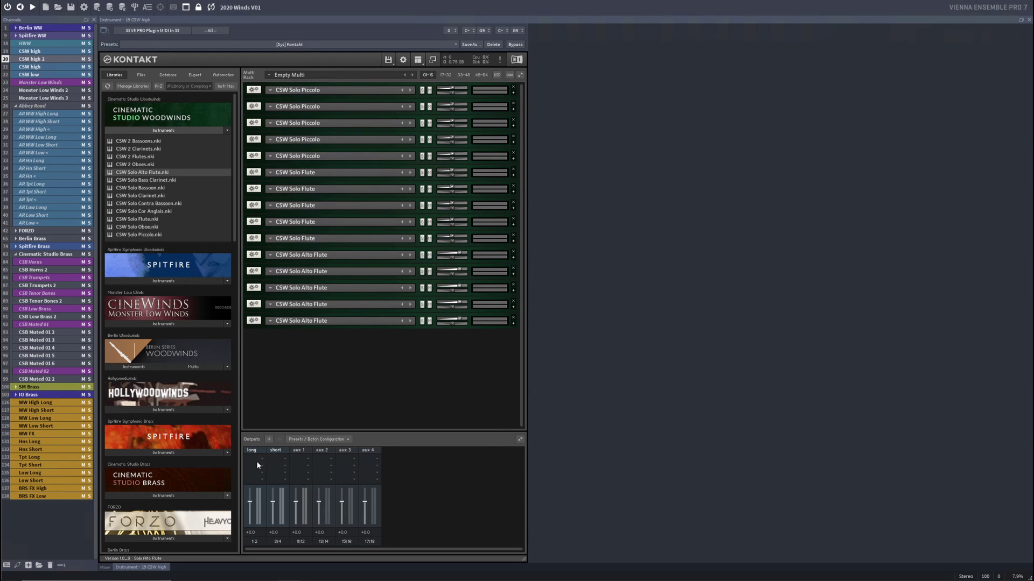
Route the second CSW high channel to the 126 WW High Long bus and add CSW high 2 after it
{"action": "left_click", "coordinate": [105, 568]}
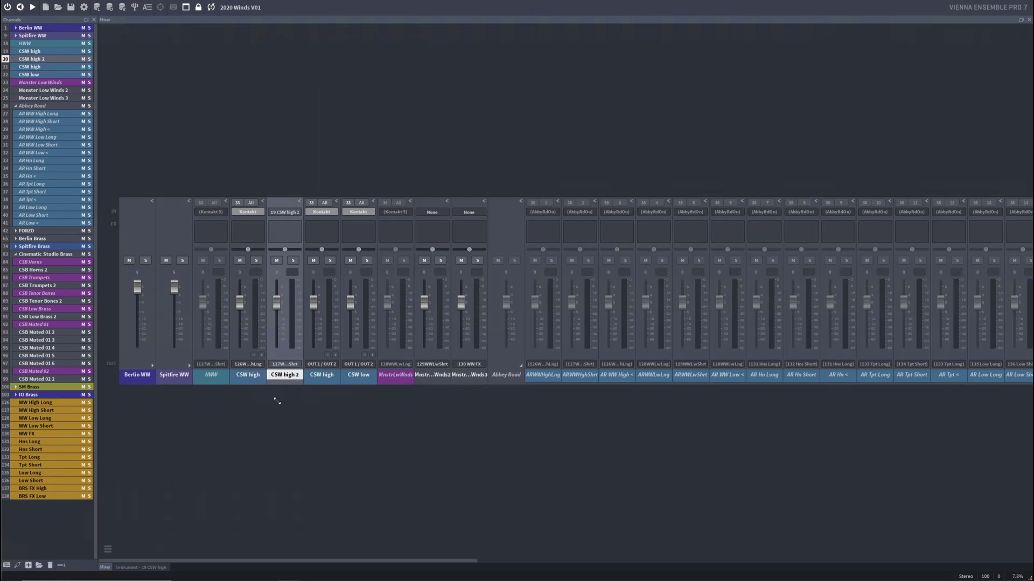
{"action": "left_click", "coordinate": [321, 376]}
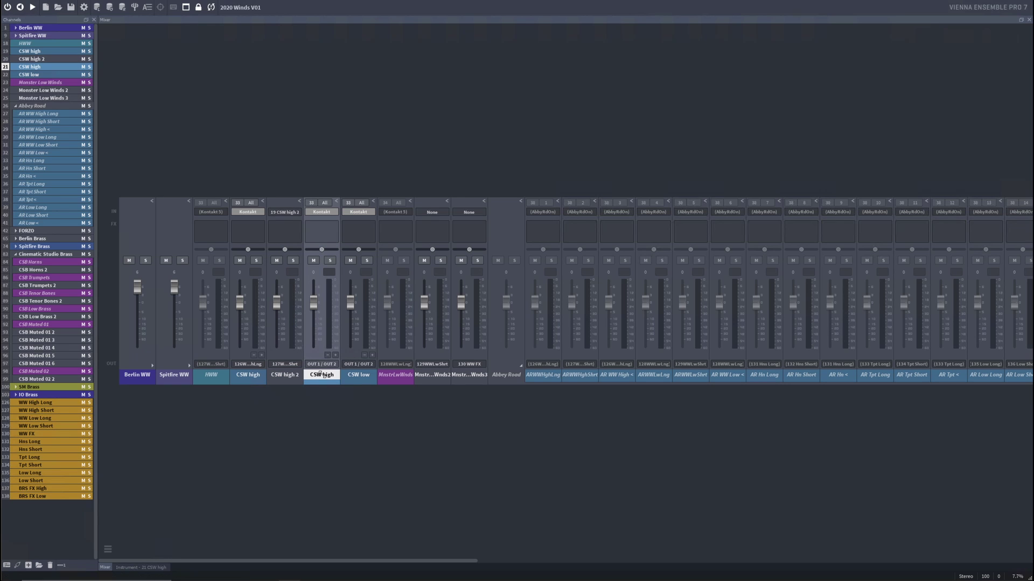
{"action": "left_click", "coordinate": [333, 365]}
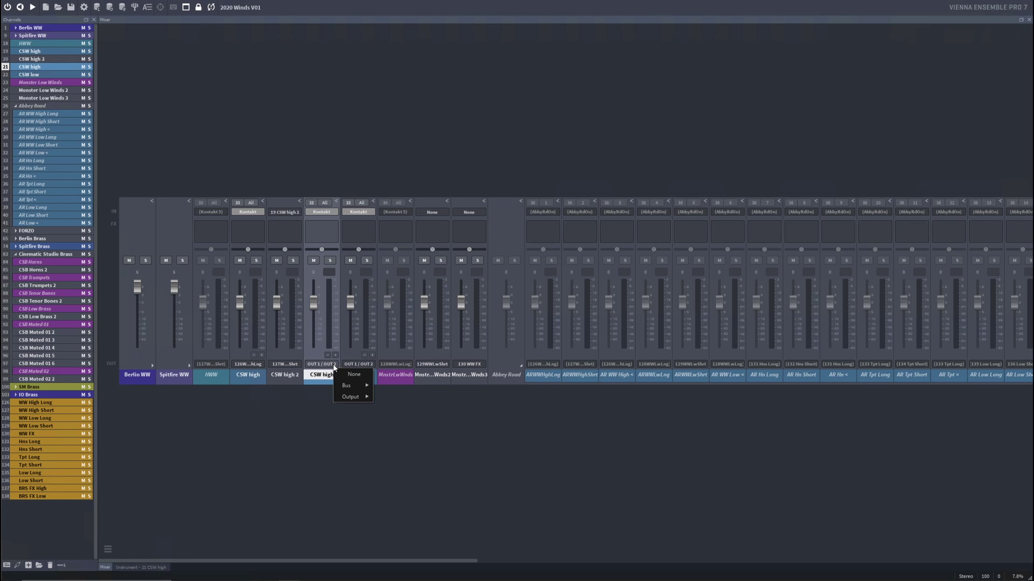
{"action": "mouse_move", "coordinate": [347, 386]}
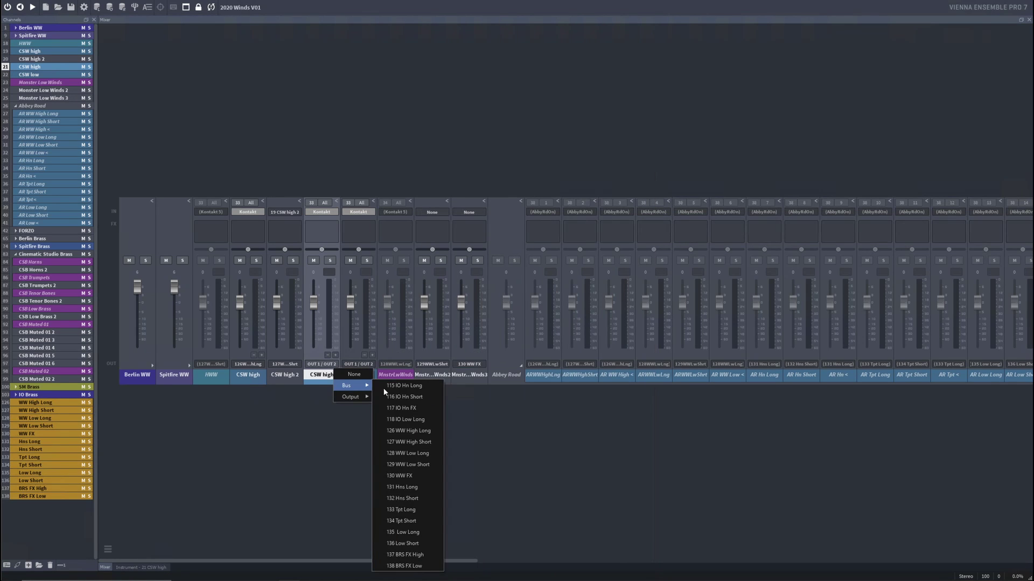
{"action": "left_click", "coordinate": [419, 431]}
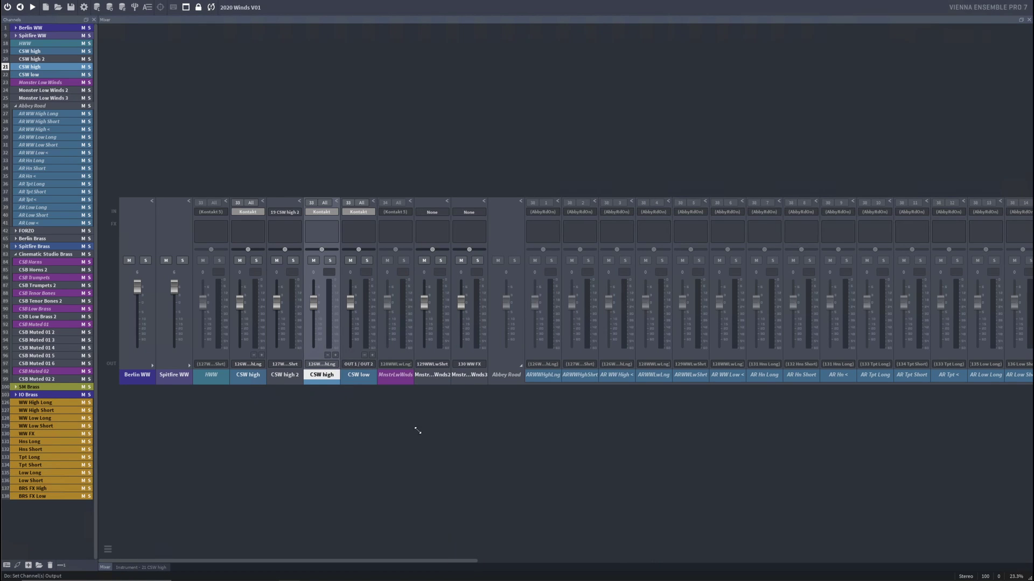
{"action": "left_click", "coordinate": [335, 355]}
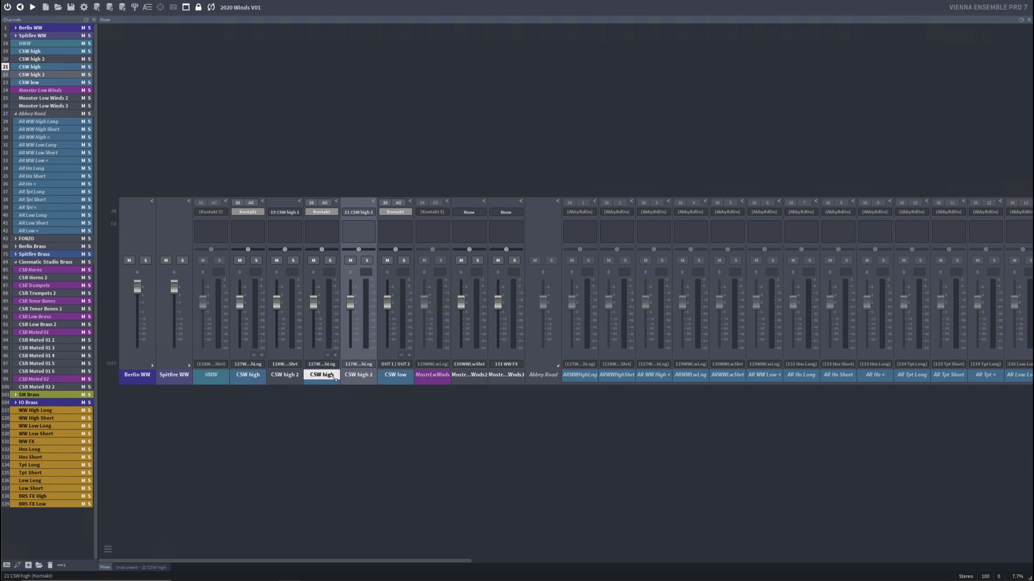
Route CSW high 2 to the WW High Short bus and add a CSW low 2 channel after CSW low
{"action": "left_click", "coordinate": [373, 367]}
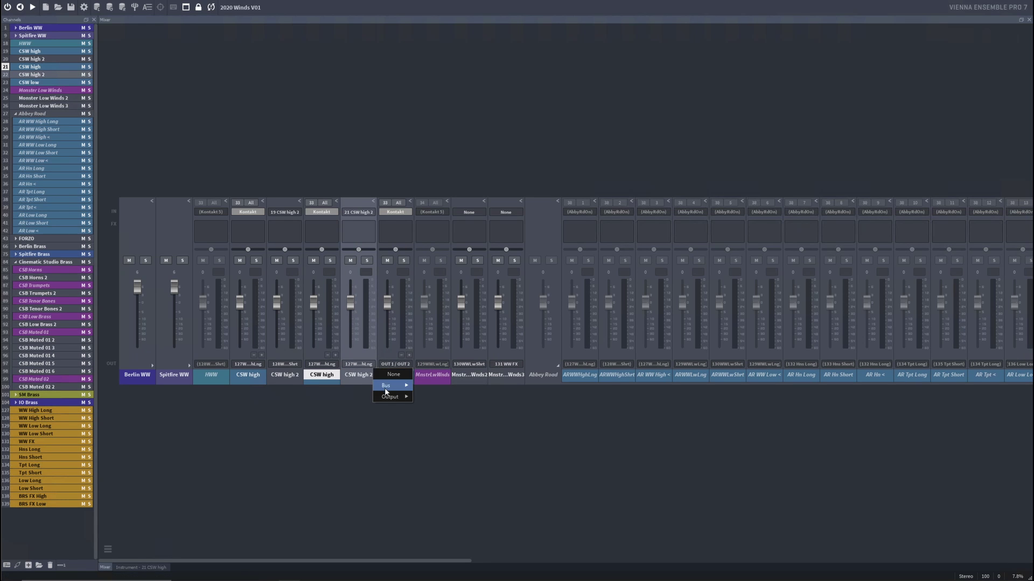
{"action": "mouse_move", "coordinate": [392, 385]}
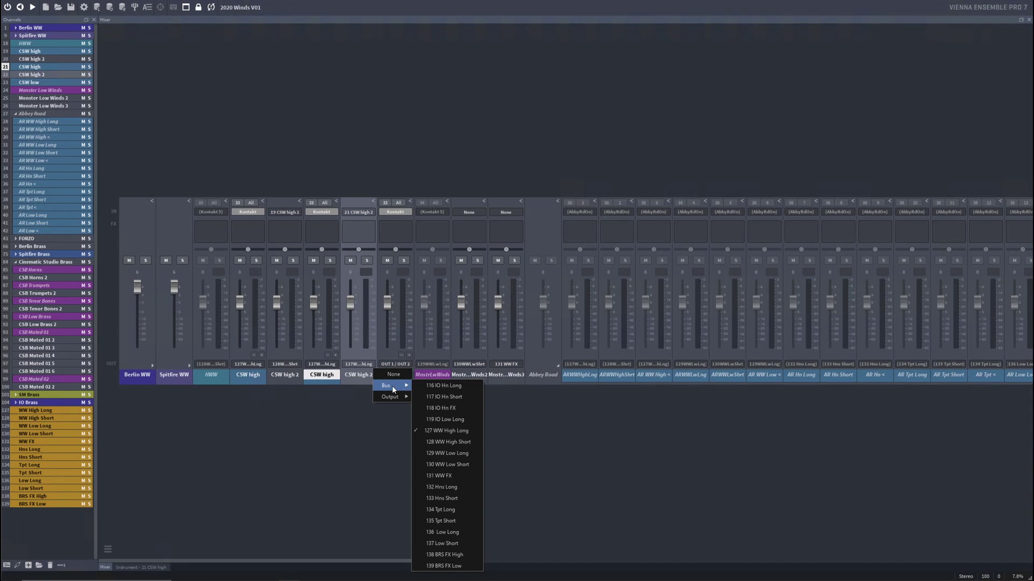
{"action": "left_click", "coordinate": [452, 442]}
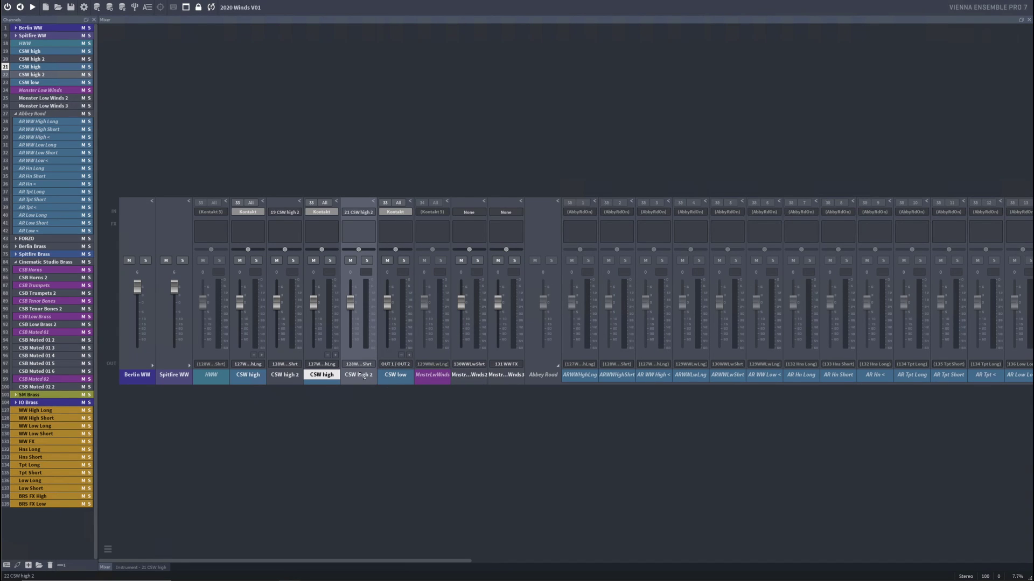
{"action": "left_click", "coordinate": [395, 375]}
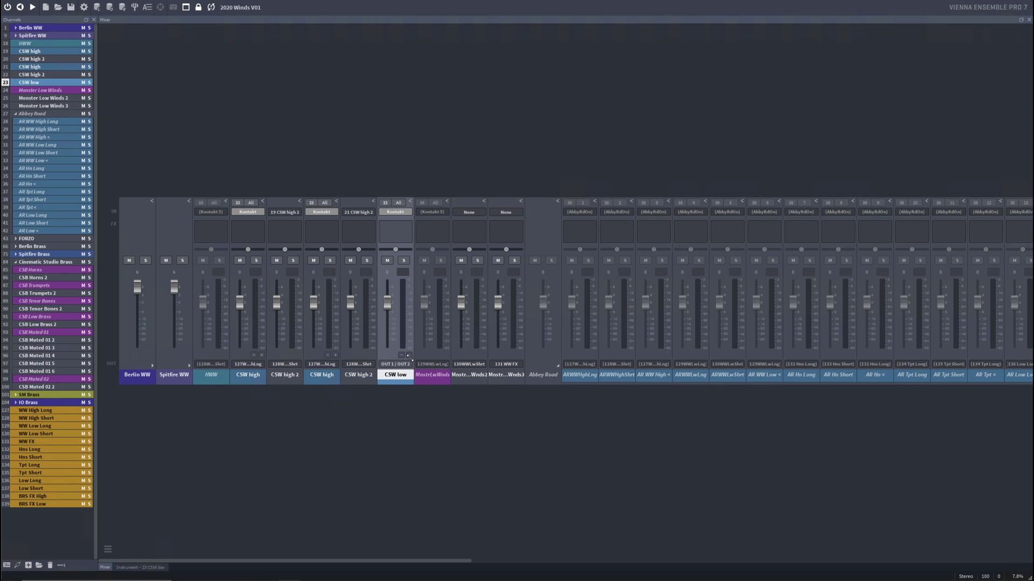
{"action": "left_click", "coordinate": [410, 356]}
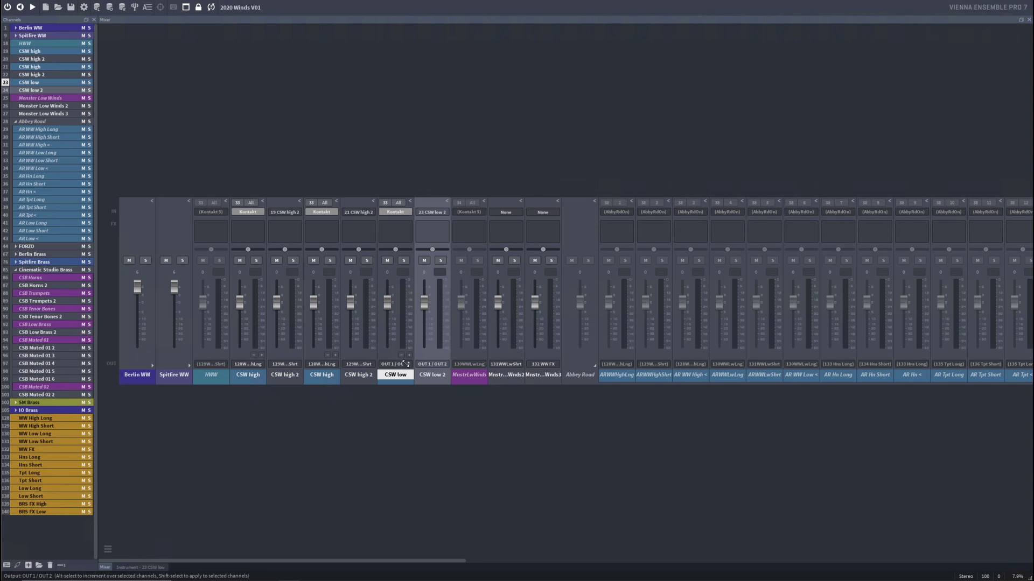
Route CSW low to the 130 WW Low Long bus and CSW low 2 to 131 WW Low Short
{"action": "left_click", "coordinate": [407, 365]}
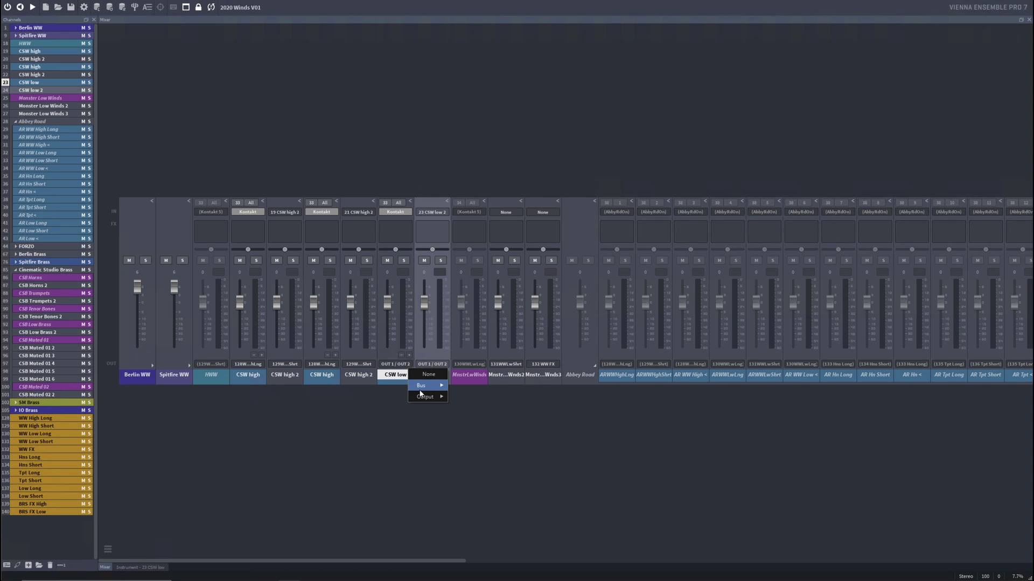
{"action": "mouse_move", "coordinate": [428, 385]}
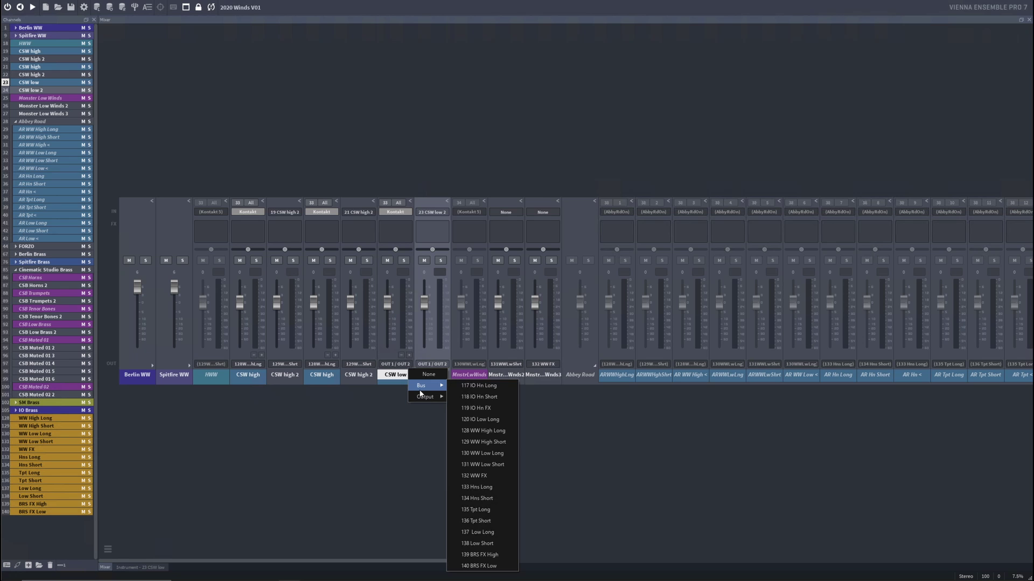
{"action": "left_click", "coordinate": [492, 452]}
{"action": "left_click", "coordinate": [449, 366]}
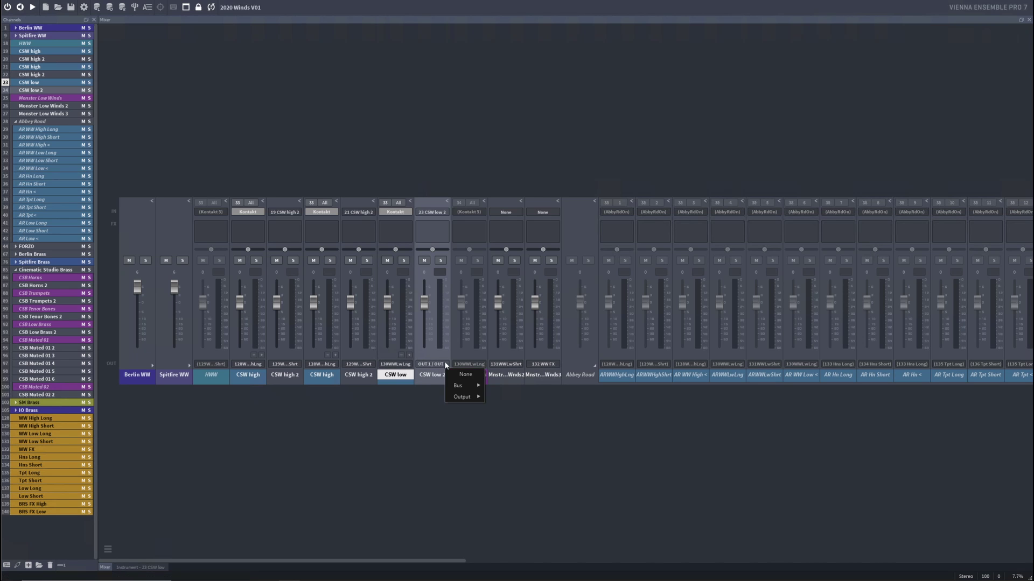
{"action": "mouse_move", "coordinate": [454, 392]}
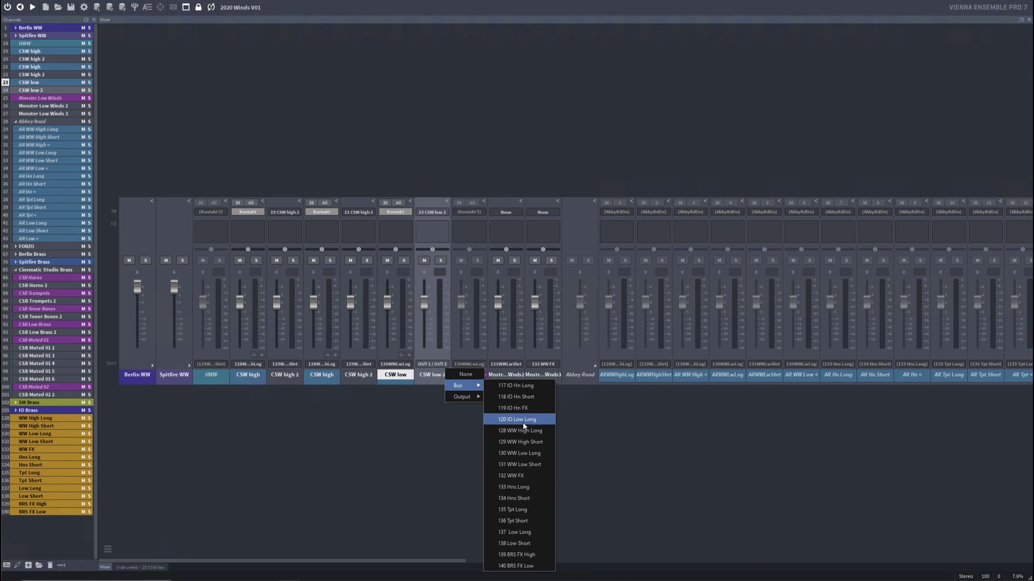
{"action": "left_click", "coordinate": [530, 465]}
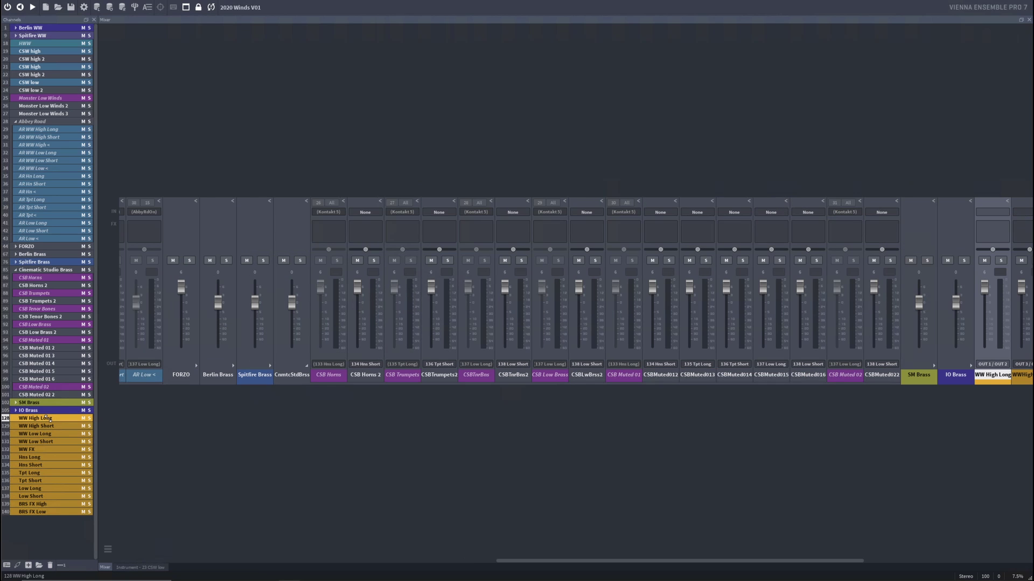
{"action": "left_click", "coordinate": [75, 419]}
{"action": "double_click", "coordinate": [33, 51]}
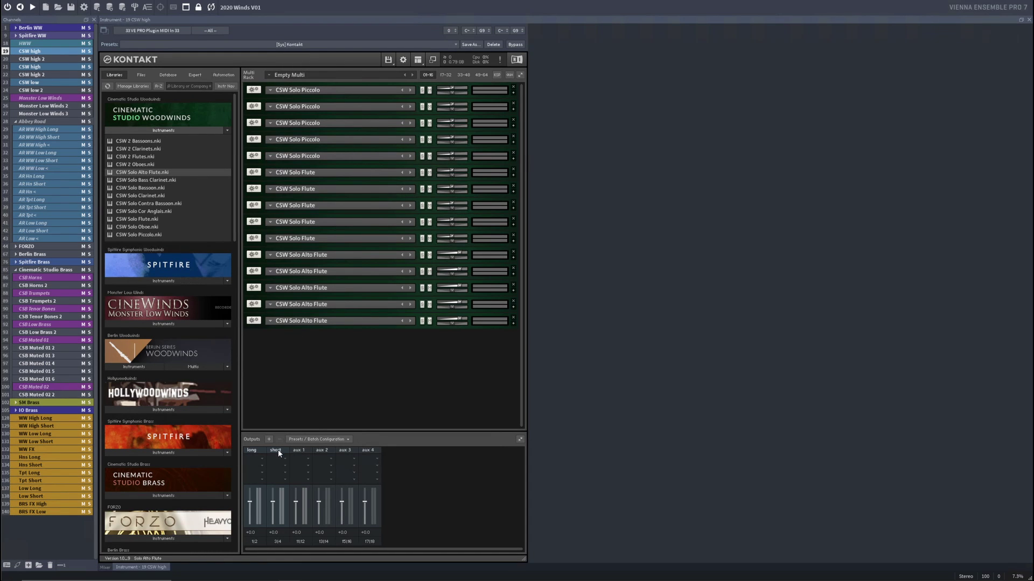
{"action": "left_click", "coordinate": [43, 425]}
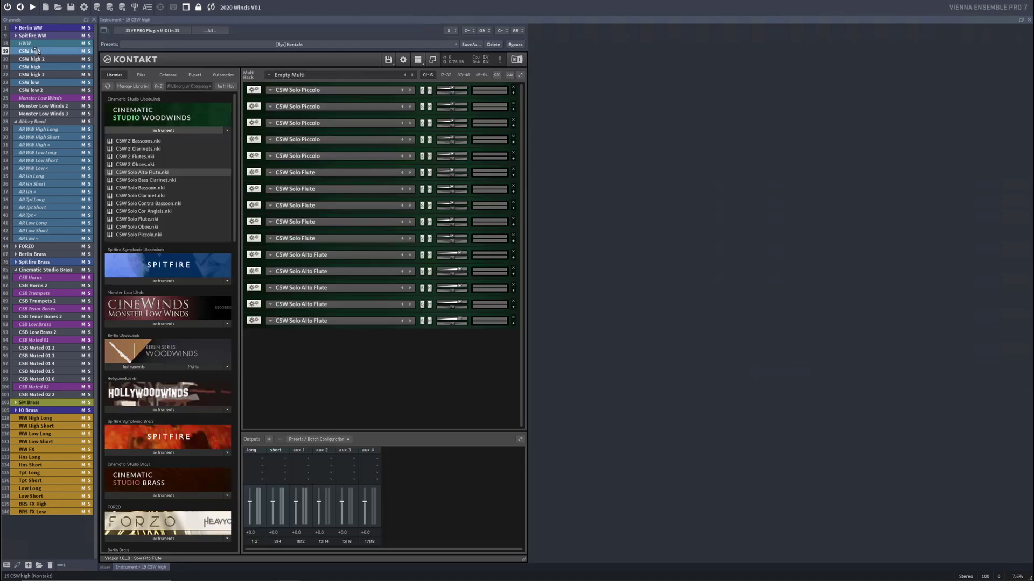
{"action": "double_click", "coordinate": [29, 51]}
{"action": "left_click", "coordinate": [105, 567]}
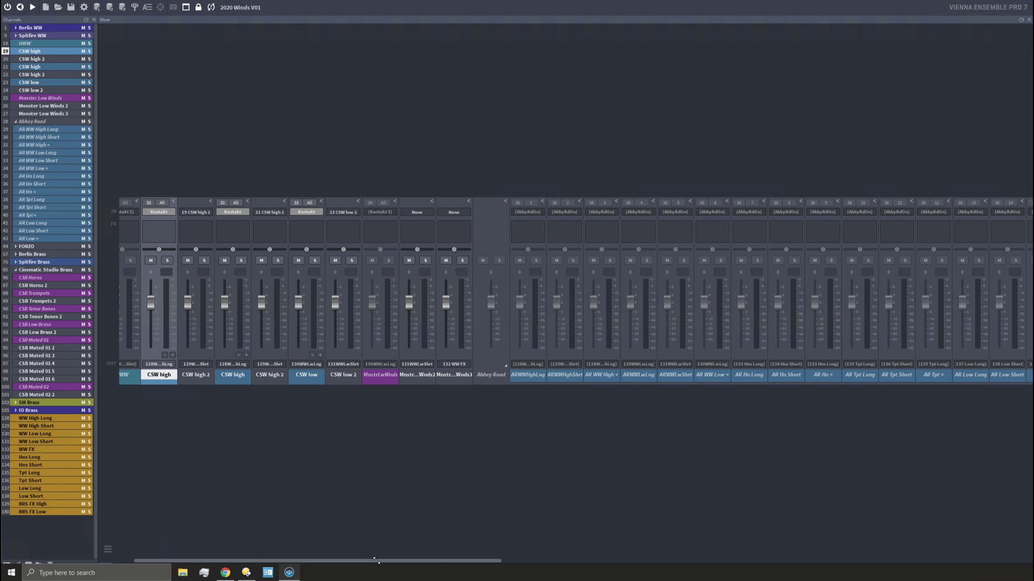
{"action": "left_click_drag", "start_coordinate": [370, 561], "coordinate": [298, 564]}
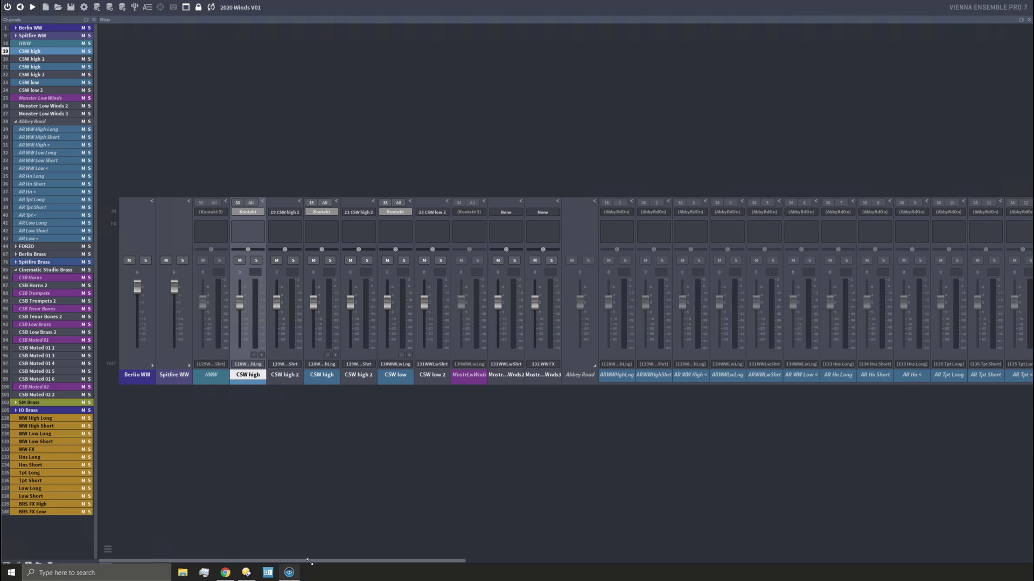
{"action": "left_click_drag", "start_coordinate": [329, 561], "coordinate": [237, 563]}
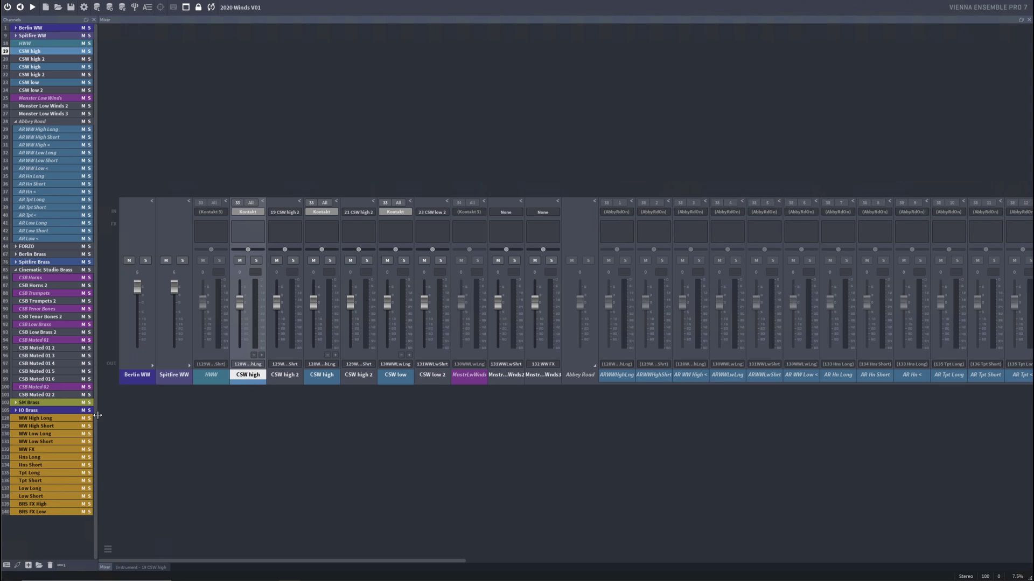
{"action": "double_click", "coordinate": [39, 52]}
Browse the Monster Low Winds, CSB Horns and Spitfire Brass channels, ending on channel 19 CSW high
{"action": "right_click", "coordinate": [39, 50]}
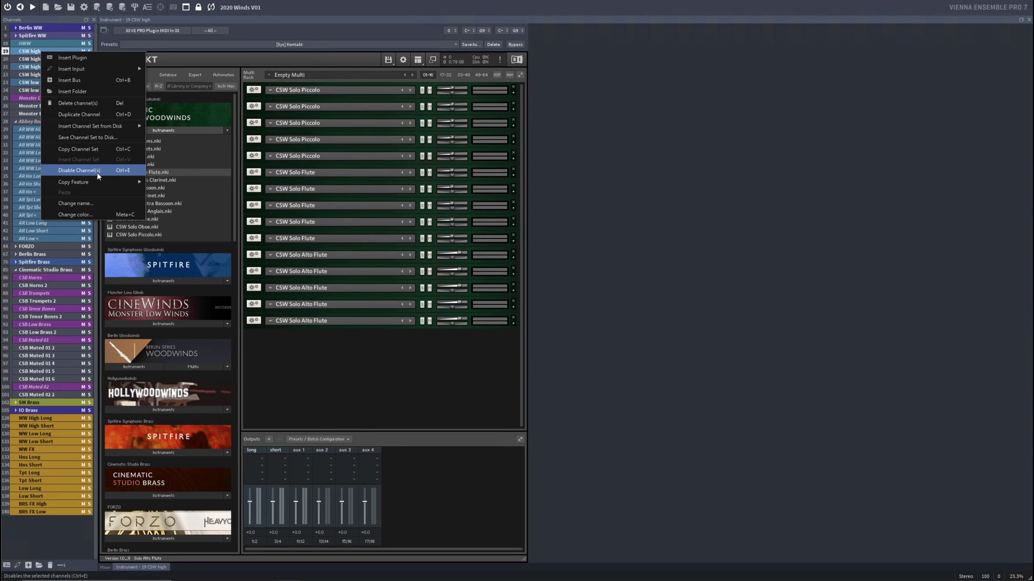
{"action": "left_click", "coordinate": [28, 49]}
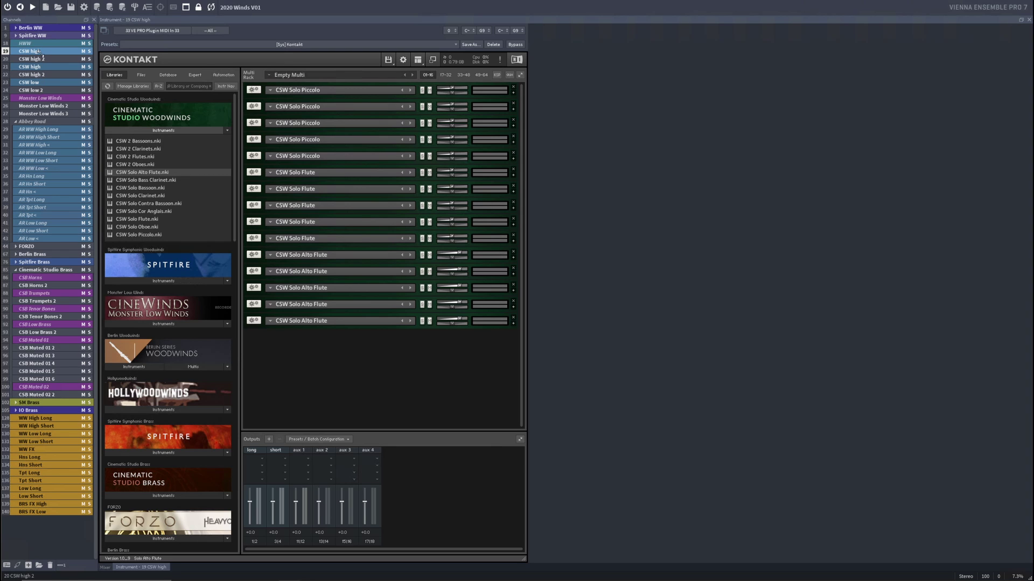
{"action": "left_click", "coordinate": [41, 98]}
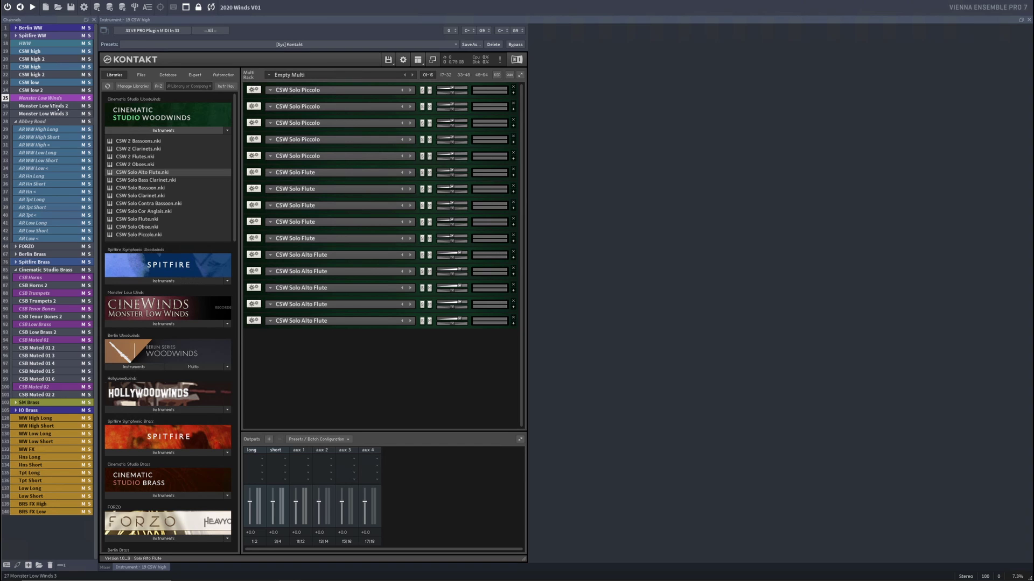
{"action": "left_click", "coordinate": [52, 279]}
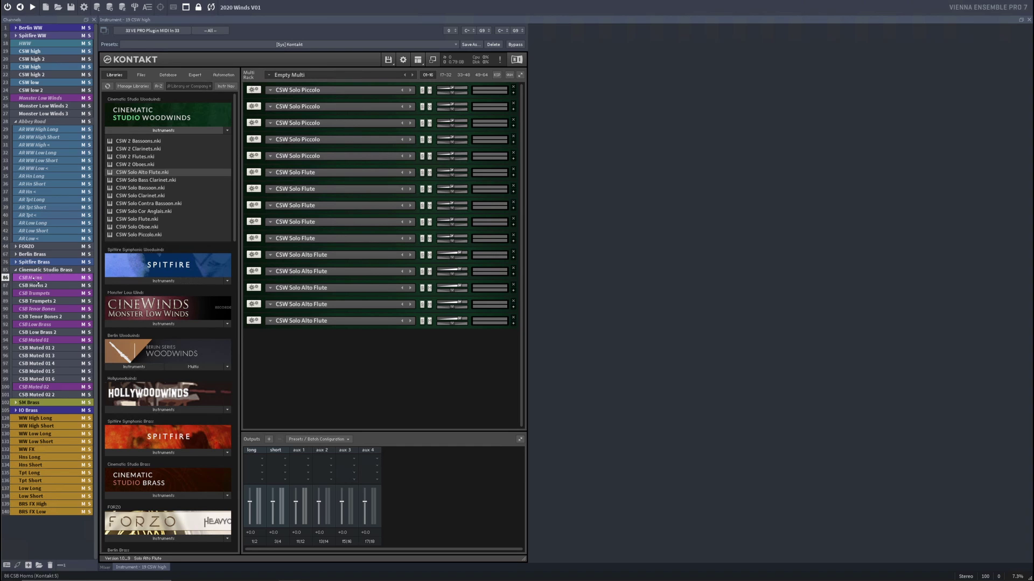
{"action": "left_click", "coordinate": [33, 262]}
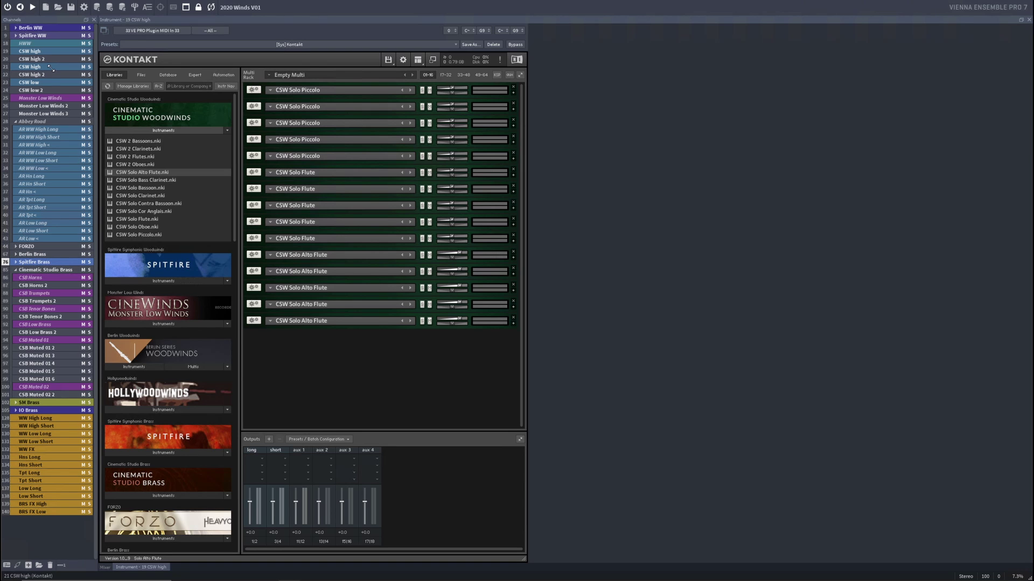
{"action": "left_click", "coordinate": [38, 52]}
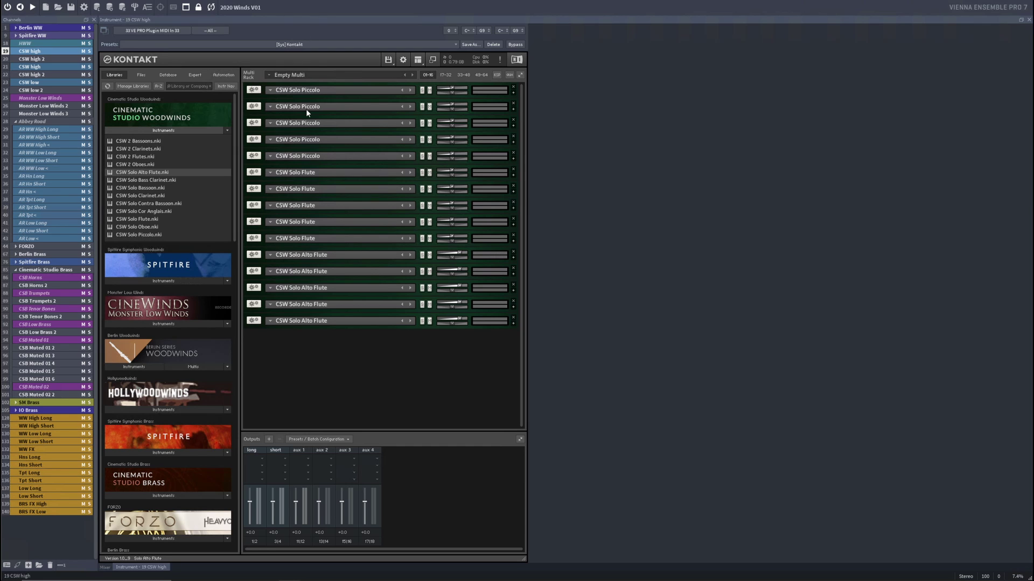
Purge all samples from the CSW high Kontakt instance using Global purge, bringing memory to 0
{"action": "left_click", "coordinate": [387, 60]}
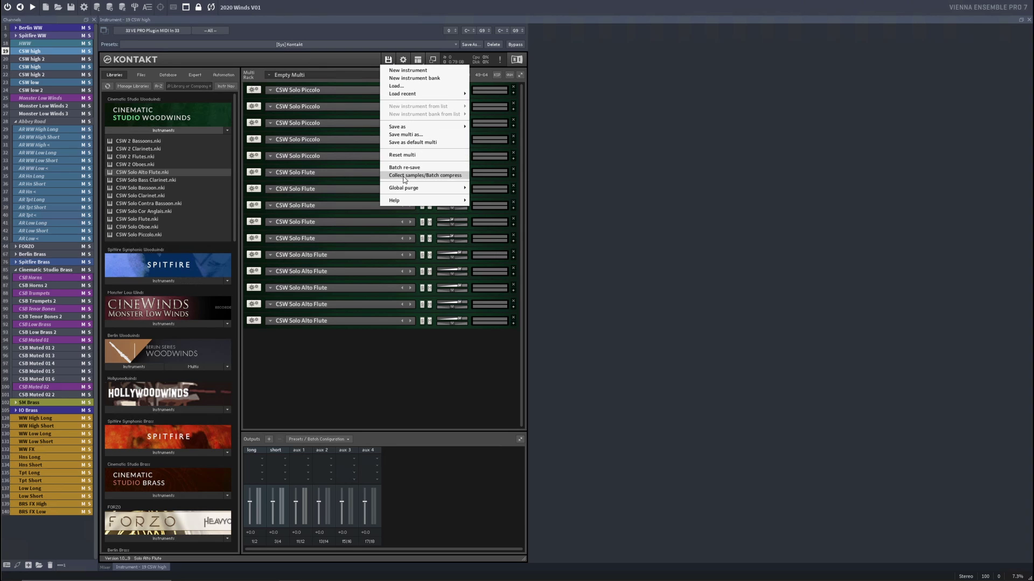
{"action": "mouse_move", "coordinate": [401, 189]}
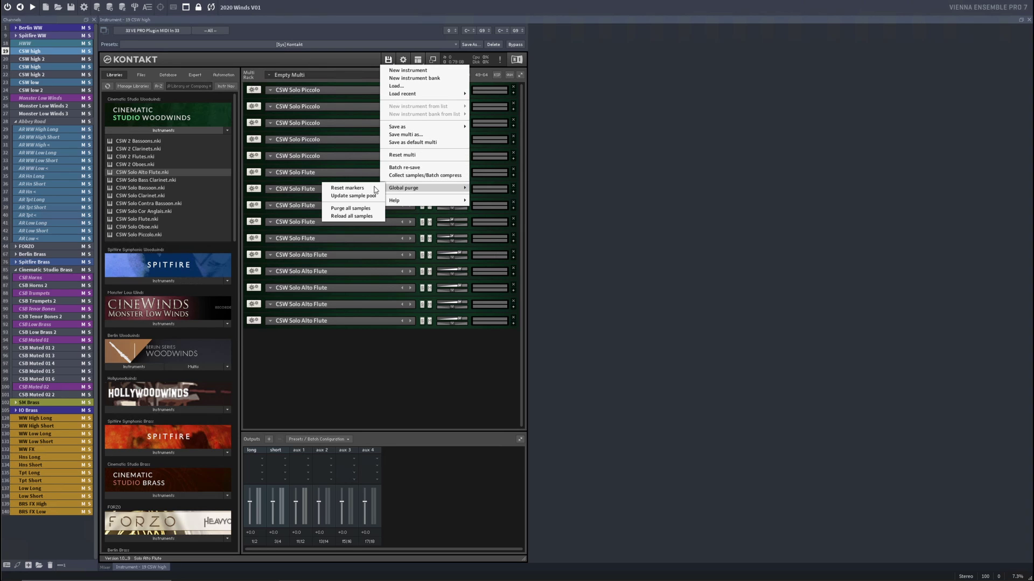
{"action": "left_click", "coordinate": [349, 210]}
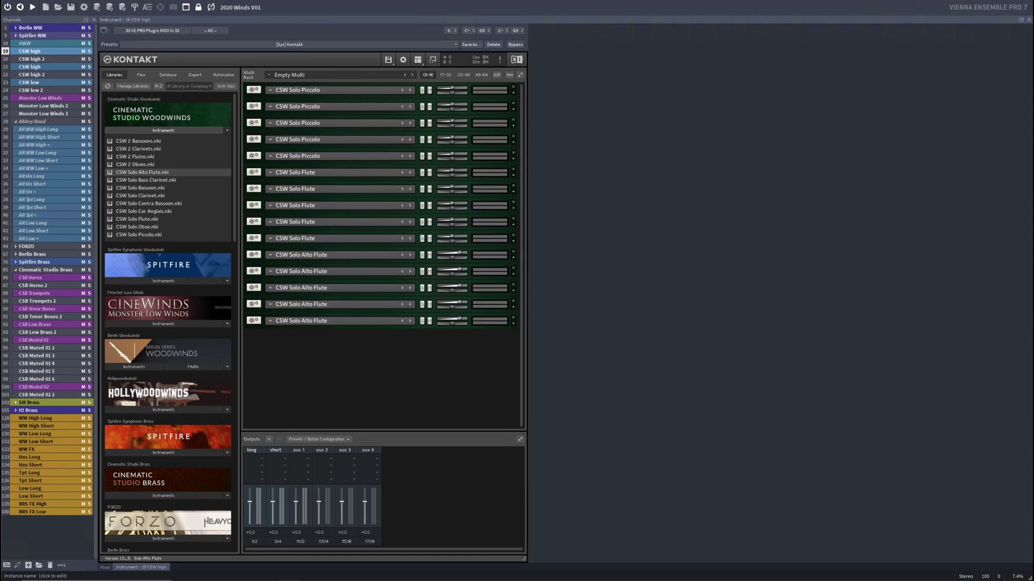
Bring up the Automation Mapping window from the View menu, move it into view, and show MIDI Controllers
{"action": "left_click", "coordinate": [169, 1]}
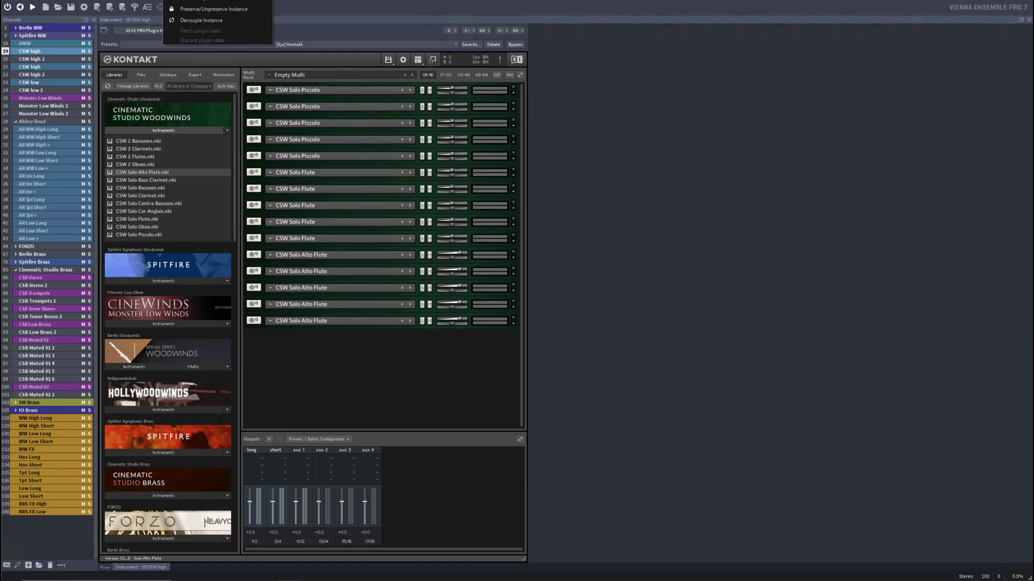
{"action": "left_click", "coordinate": [185, 6]}
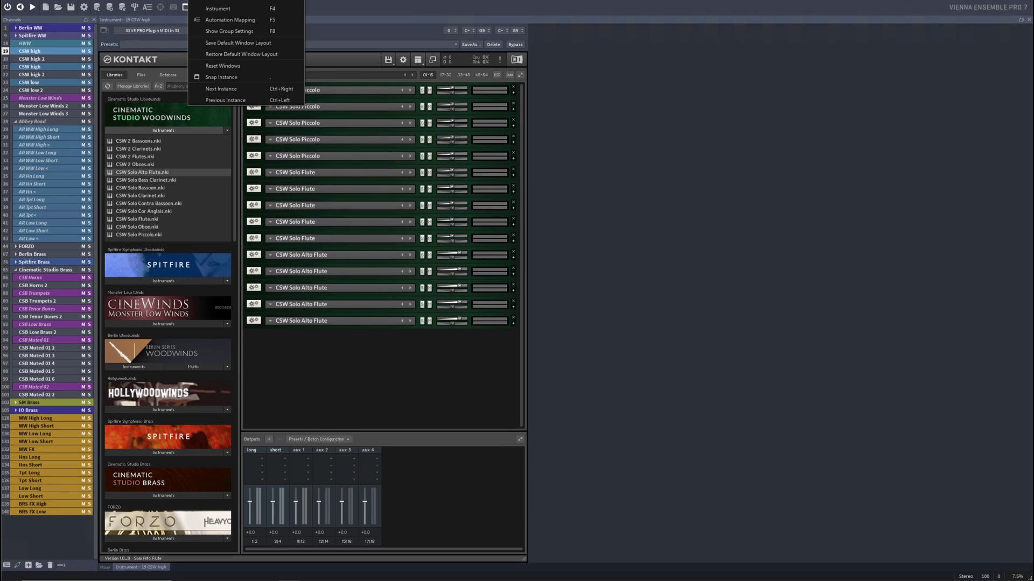
{"action": "left_click", "coordinate": [222, 21]}
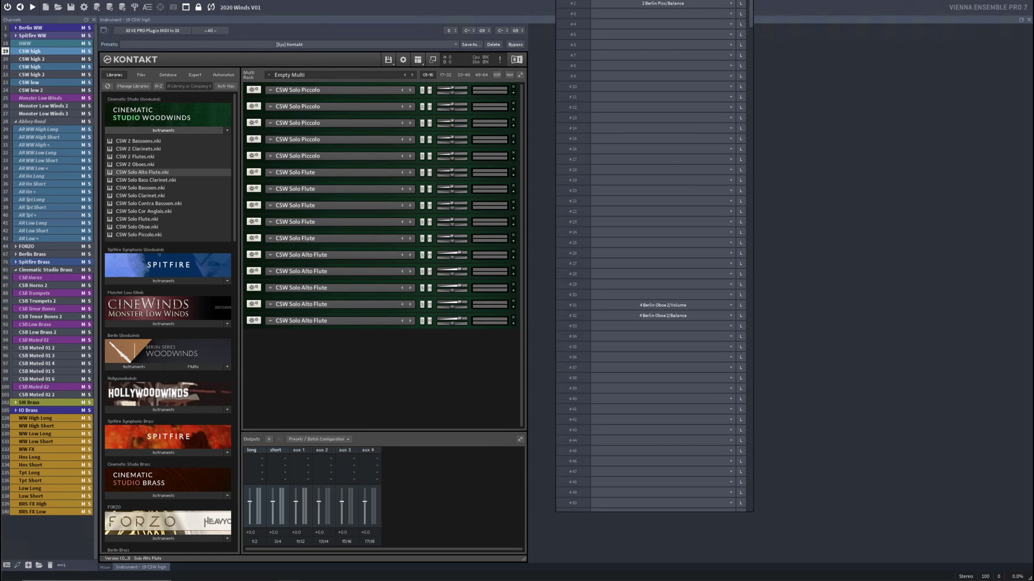
{"action": "mouse_move", "coordinate": [665, 0]}
{"action": "left_mouse_down"}
{"action": "mouse_move", "coordinate": [689, 8]}
{"action": "mouse_move", "coordinate": [684, 14]}
{"action": "mouse_move", "coordinate": [679, 5]}
{"action": "left_mouse_up"}
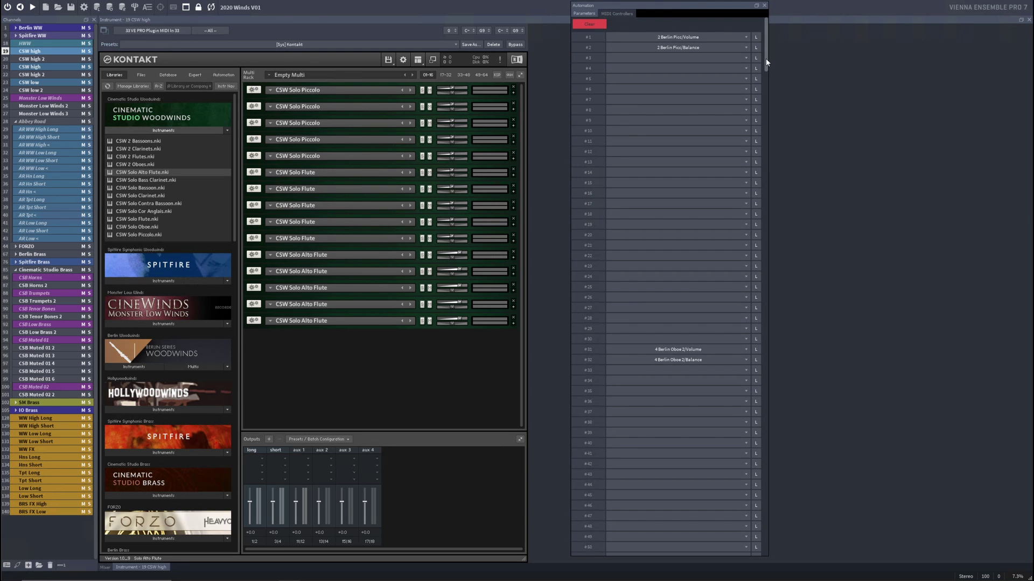
{"action": "mouse_move", "coordinate": [765, 58]}
{"action": "left_mouse_down"}
{"action": "mouse_move", "coordinate": [768, 393]}
{"action": "mouse_move", "coordinate": [767, 381]}
{"action": "mouse_move", "coordinate": [747, 512]}
{"action": "mouse_move", "coordinate": [760, 52]}
{"action": "left_mouse_up"}
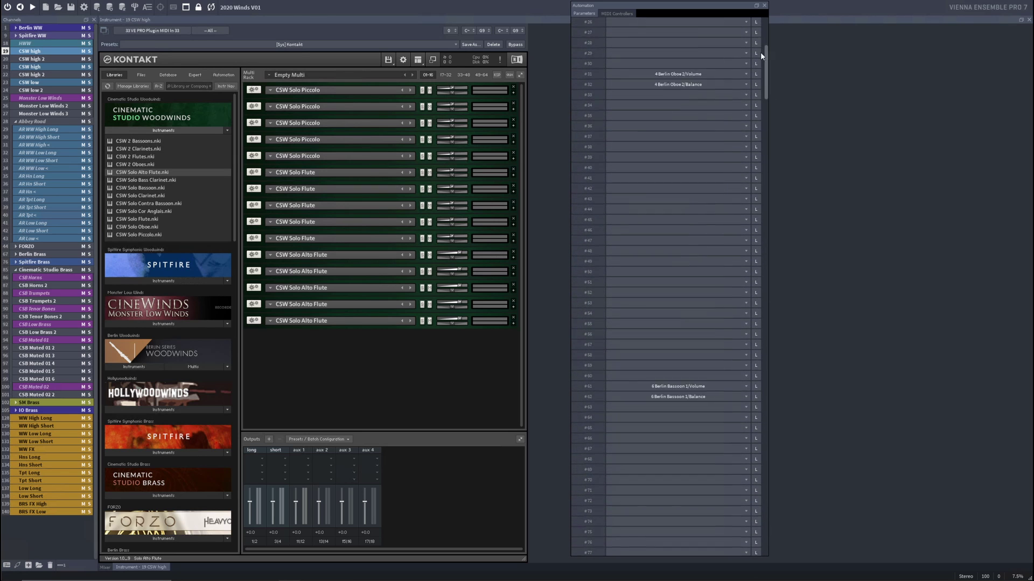
{"action": "left_click", "coordinate": [609, 13]}
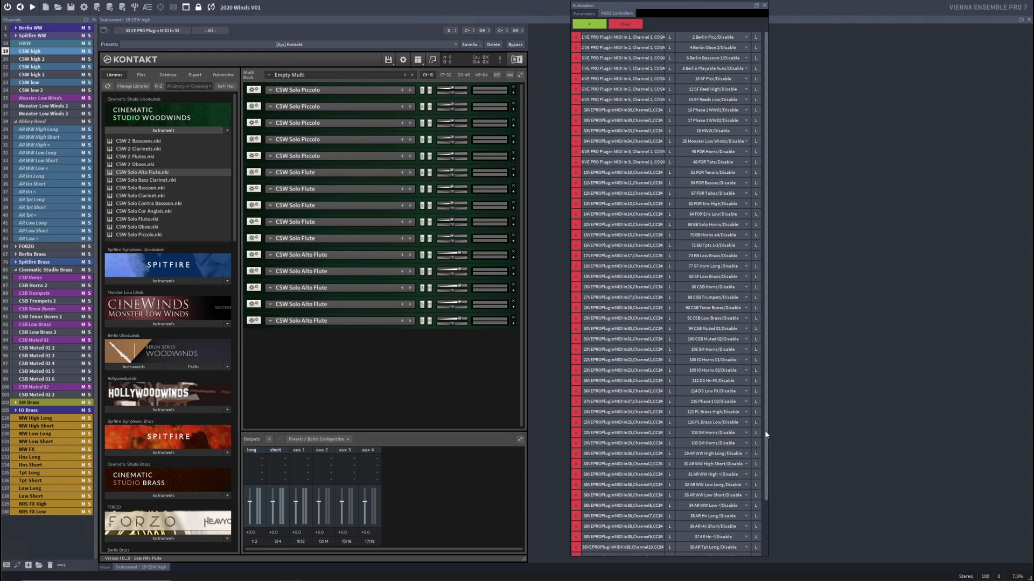
Scroll to the end of the MIDI Controllers list below 43 AR Low ~/Disable and add an empty mapping row
{"action": "left_click_drag", "start_coordinate": [764, 431], "coordinate": [779, 307]}
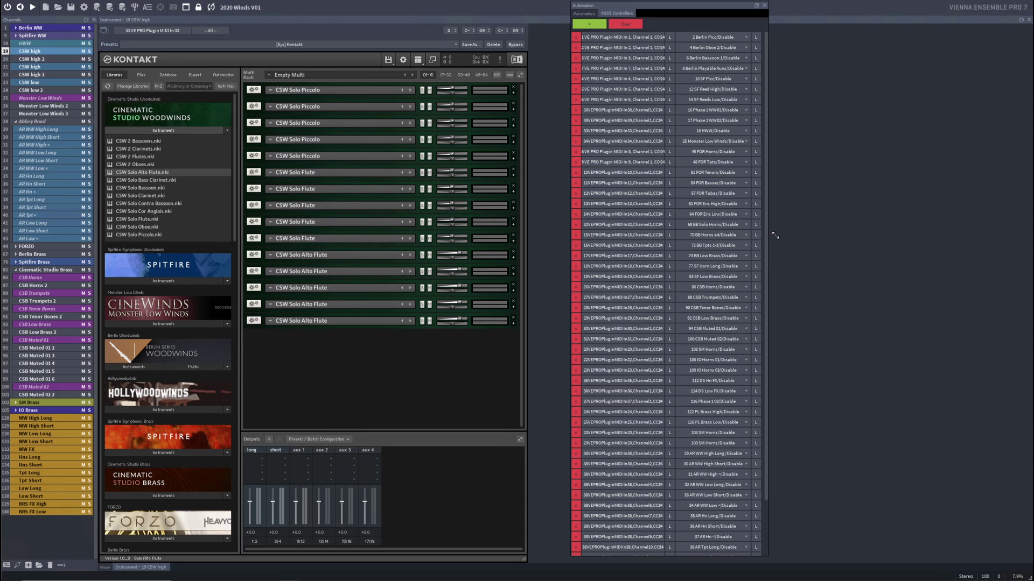
{"action": "scroll", "coordinate": [765, 251], "scroll_direction": "down", "scroll_amount": 2}
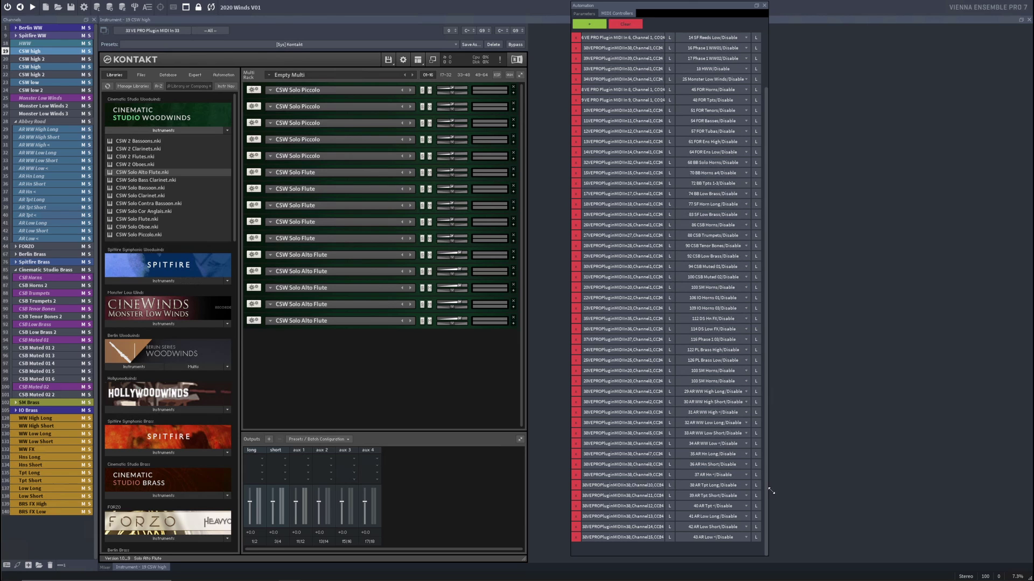
{"action": "left_click", "coordinate": [587, 25]}
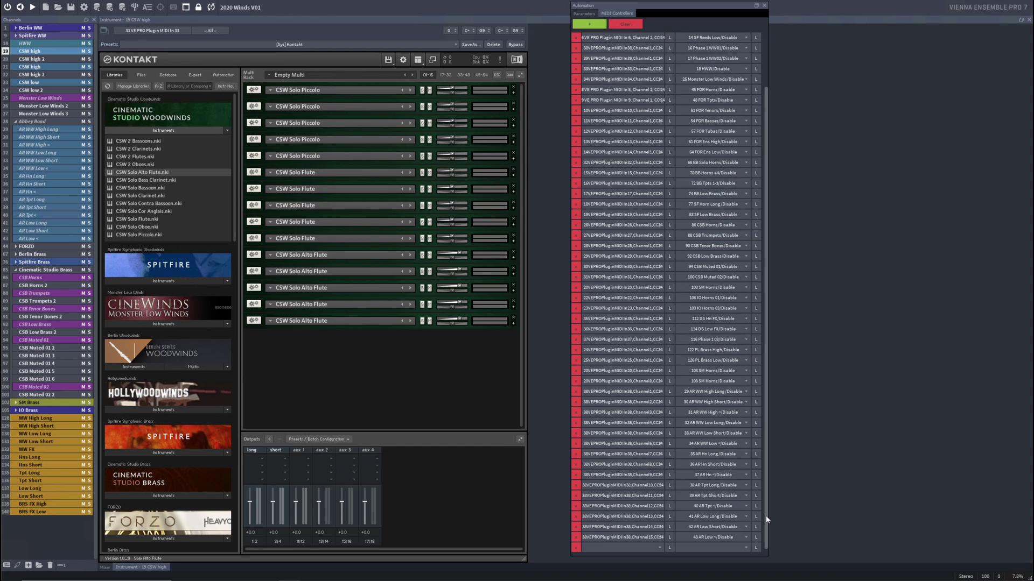
{"action": "left_click_drag", "start_coordinate": [766, 518], "coordinate": [767, 555]}
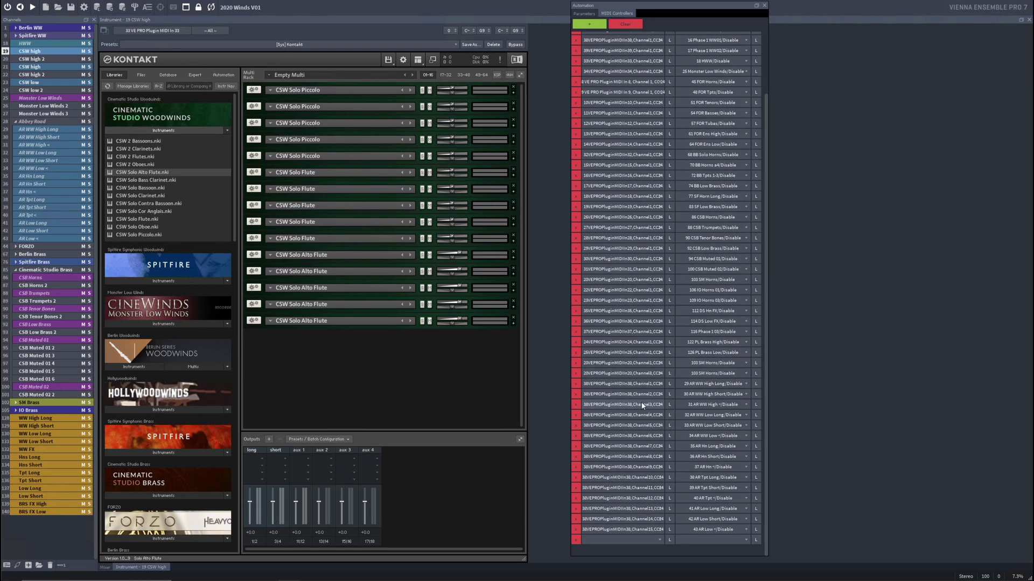
{"action": "left_click_drag", "start_coordinate": [766, 299], "coordinate": [756, 194]}
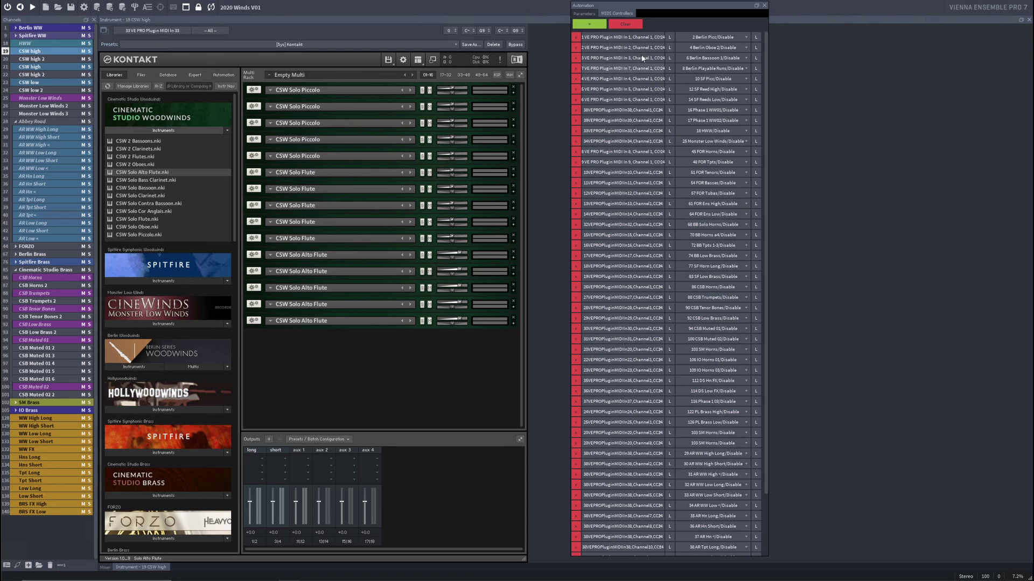
{"action": "left_click_drag", "start_coordinate": [764, 225], "coordinate": [775, 381]}
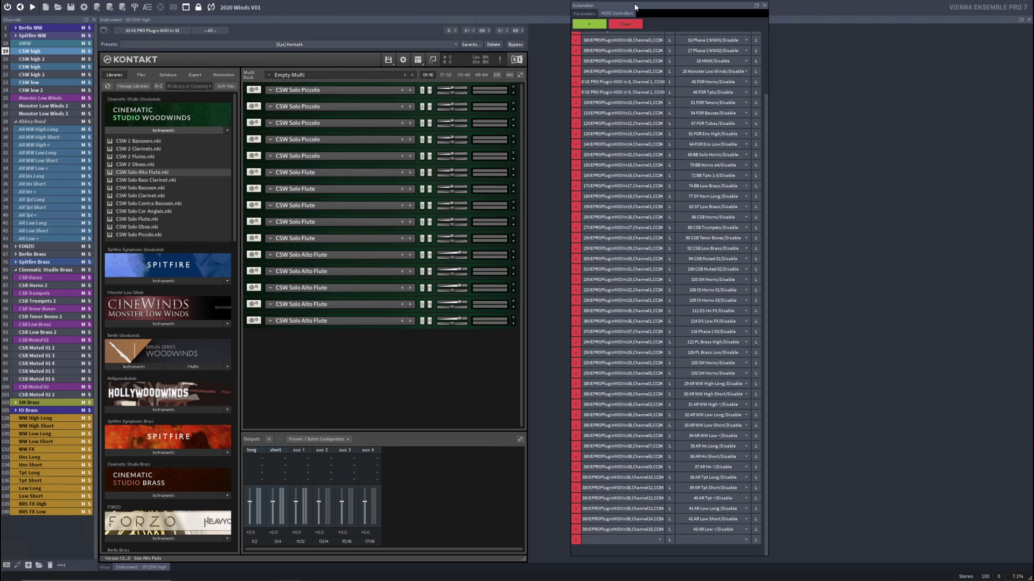
Select the two CSW high strips and CSW low in the mixer and assign consecutive MIDI ports 39, 40, 41
{"action": "left_click", "coordinate": [104, 568]}
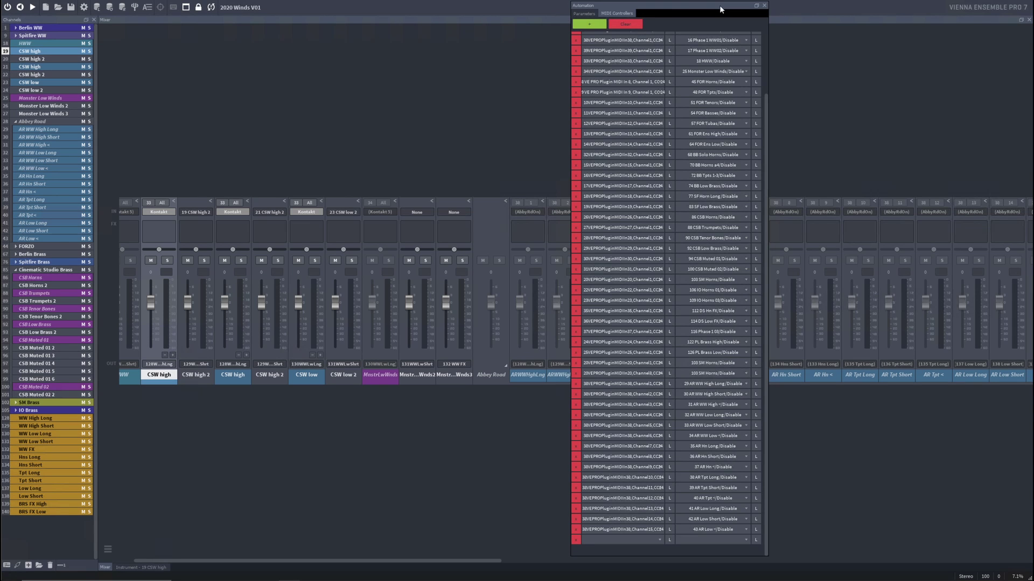
{"action": "left_click", "coordinate": [764, 5]}
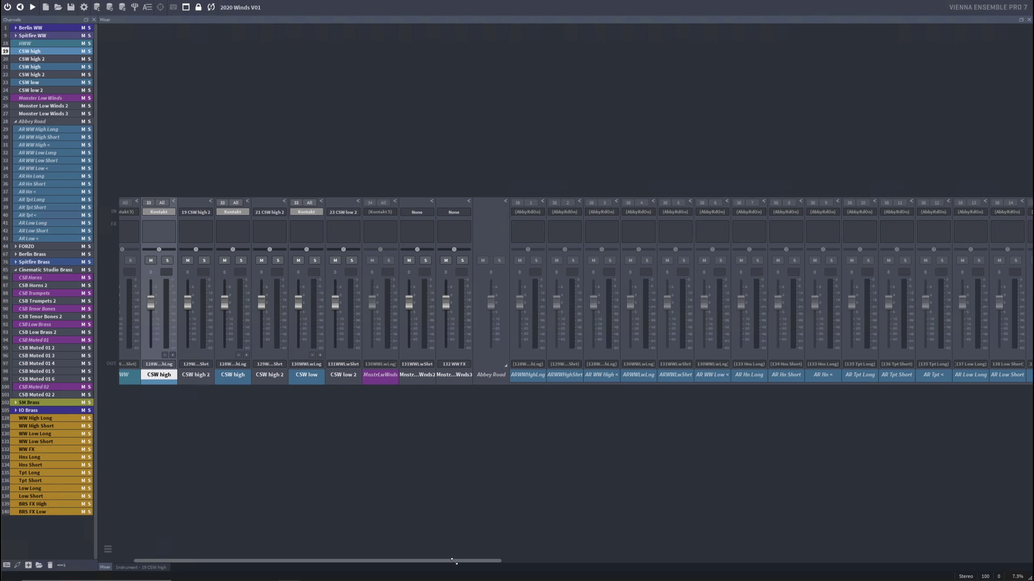
{"action": "scroll", "coordinate": [116, 166], "scroll_direction": "left", "scroll_amount": 3}
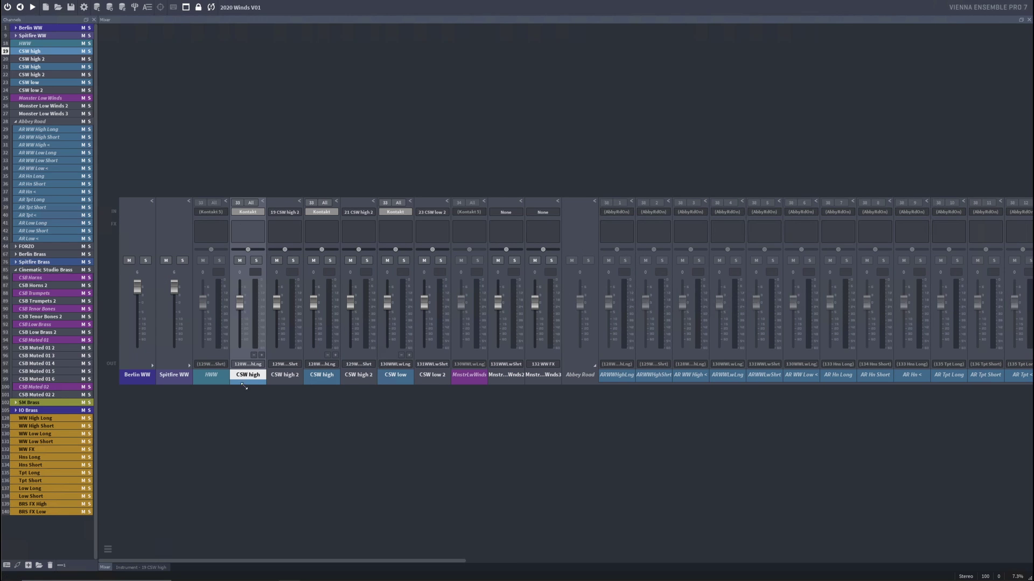
{"action": "left_click", "coordinate": [313, 377], "text": "ctrl"}
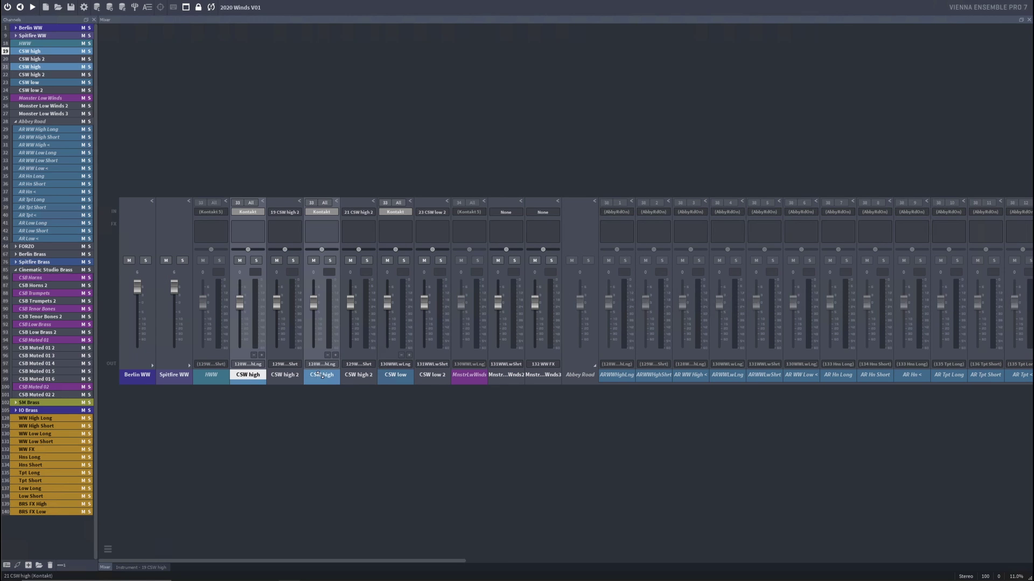
{"action": "left_click", "coordinate": [395, 375], "text": "ctrl"}
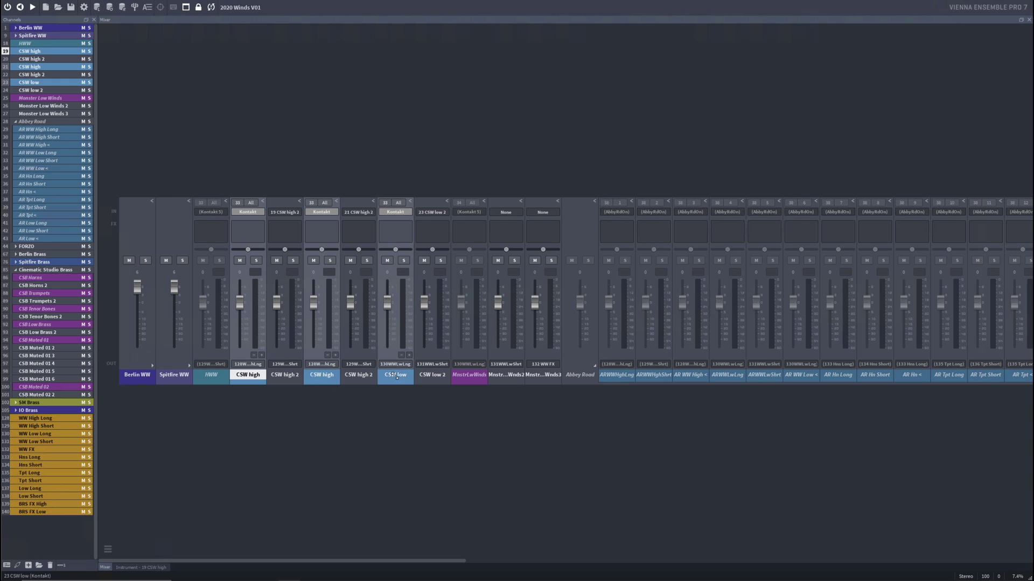
{"action": "left_click", "coordinate": [237, 202]}
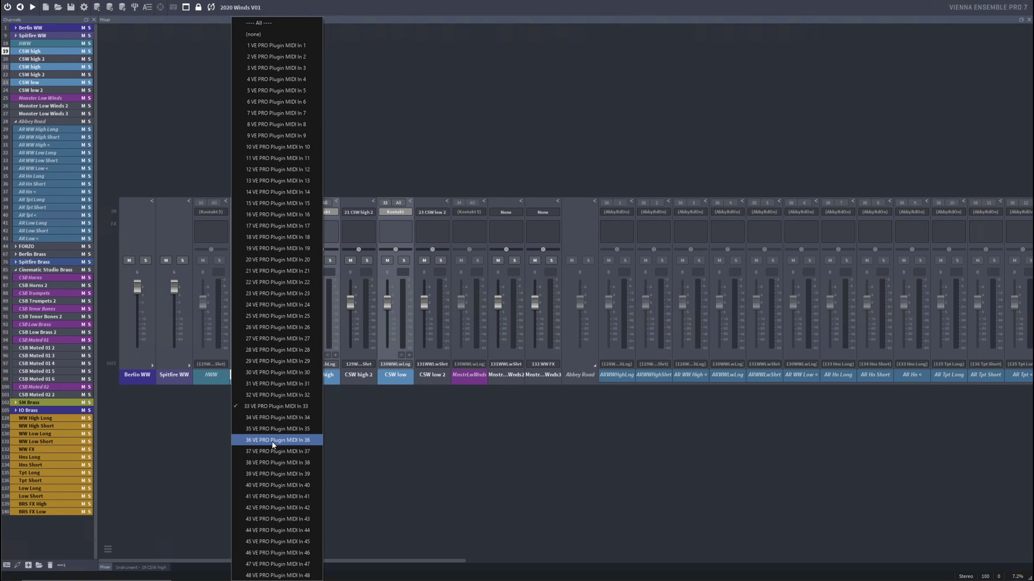
{"action": "left_click", "coordinate": [279, 476], "text": "alt"}
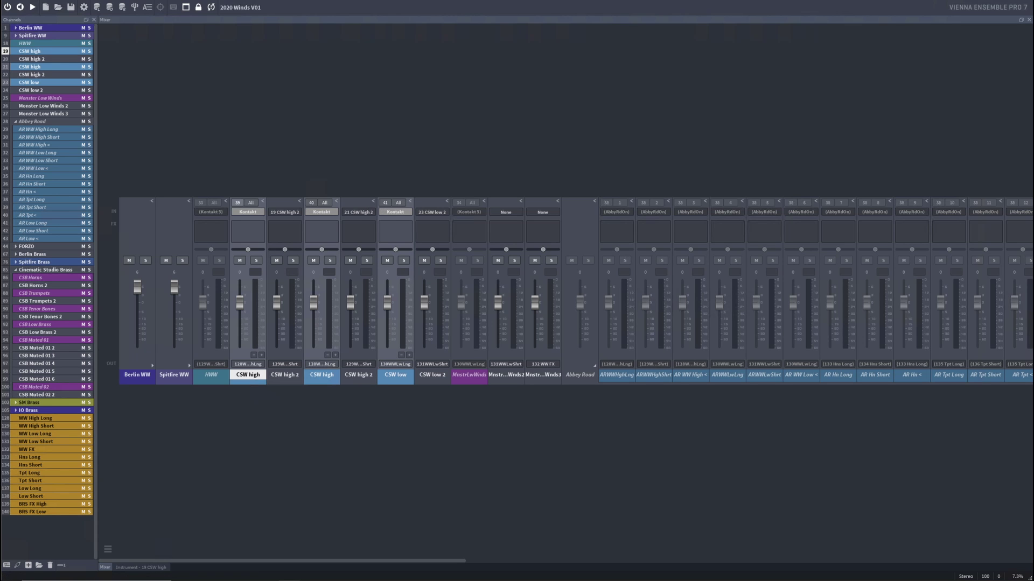
{"action": "left_click_drag", "start_coordinate": [914, 11], "coordinate": [819, 6]}
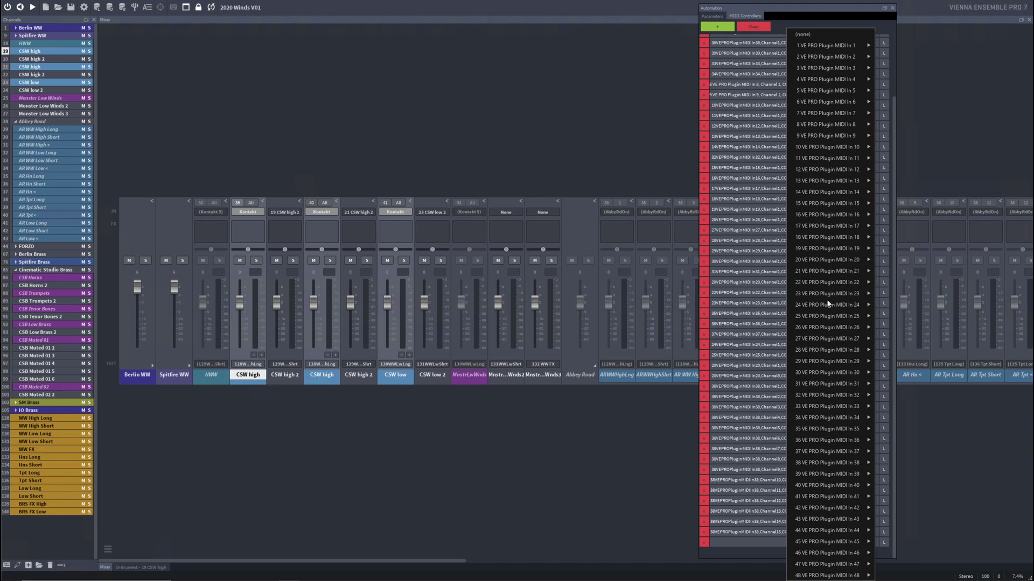
Set the new row's source to MIDI In 39, Channel 1, Controller 24
{"action": "mouse_move", "coordinate": [819, 479]}
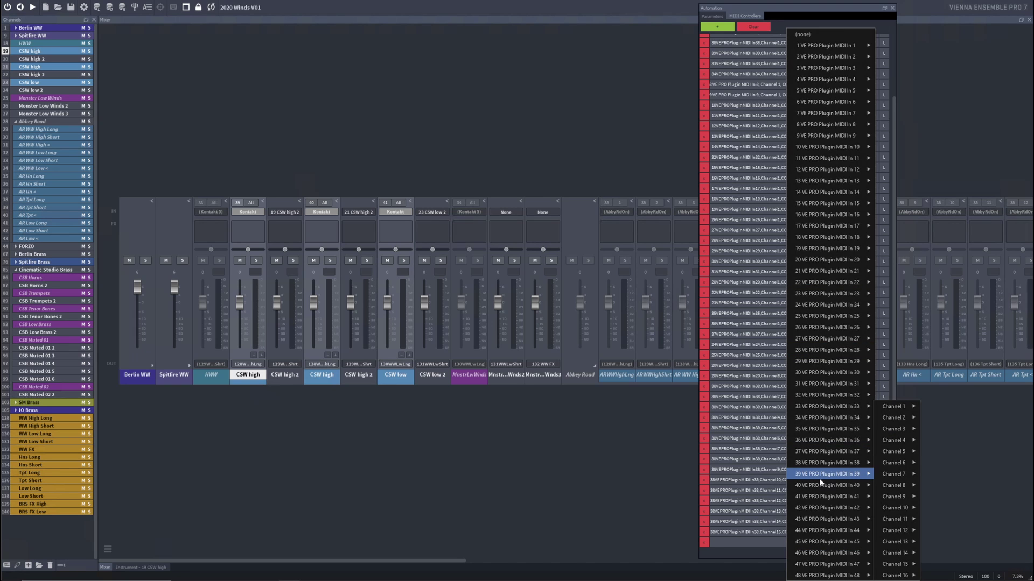
{"action": "mouse_move", "coordinate": [893, 408]}
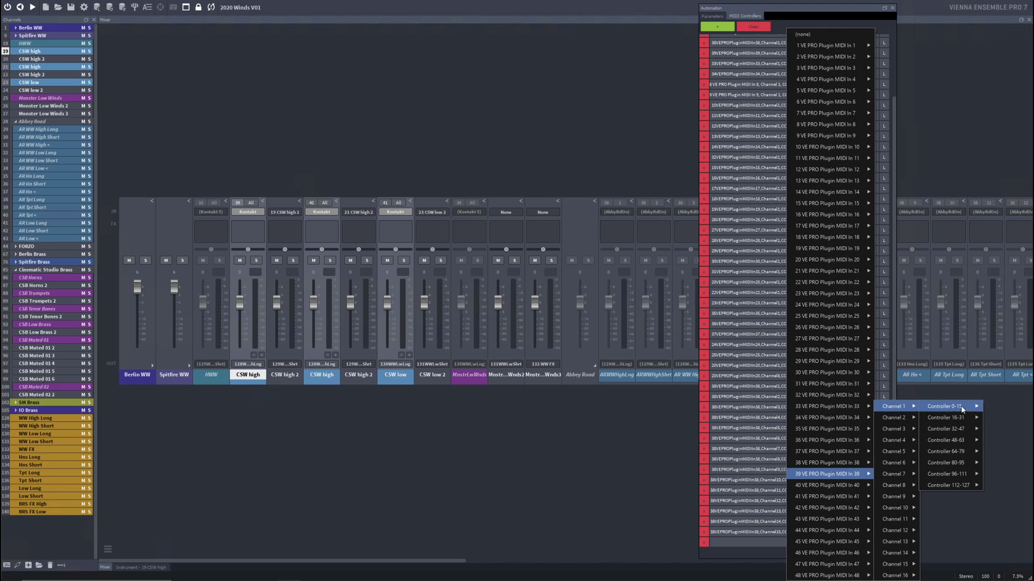
{"action": "mouse_move", "coordinate": [948, 417]}
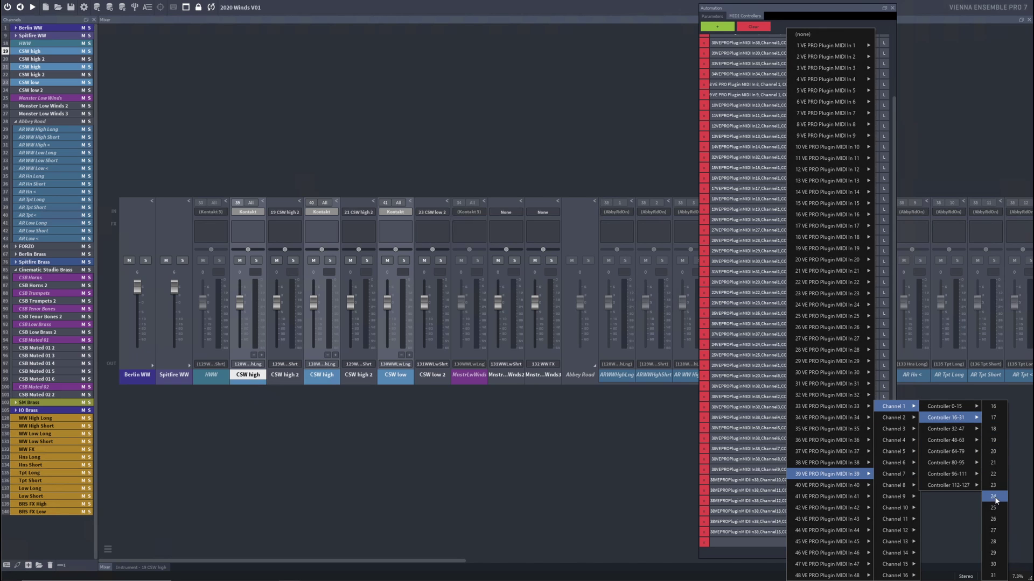
{"action": "left_click", "coordinate": [994, 473]}
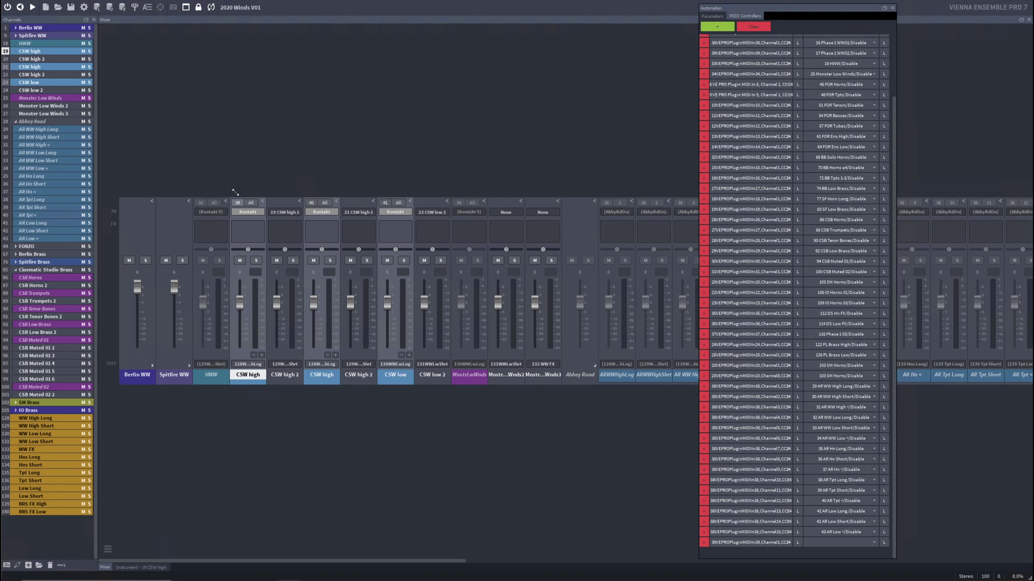
Check the 19 CSW high Kontakt instrument, return to the mixer, and review the last row's input and target menus
{"action": "double_click", "coordinate": [249, 375]}
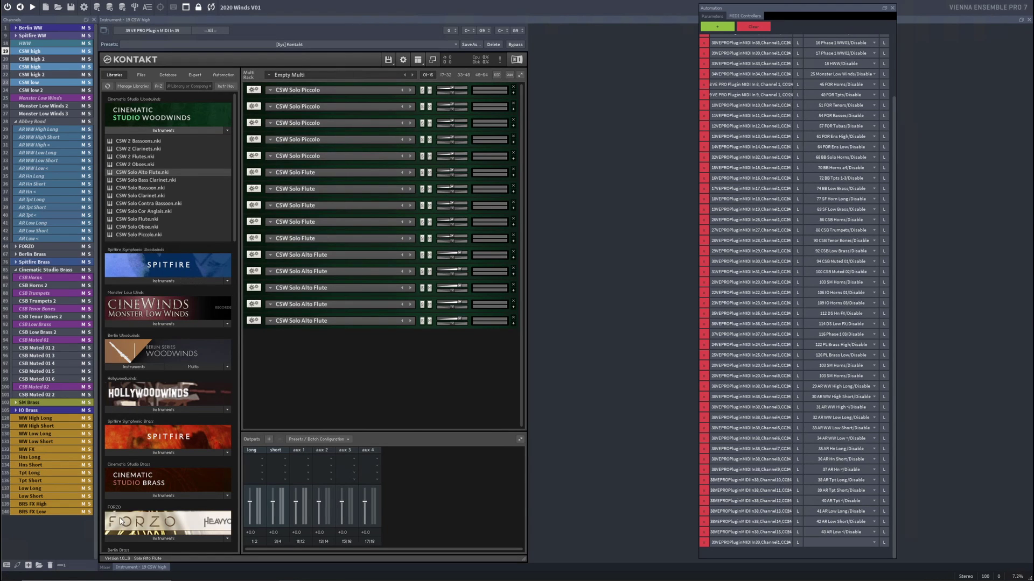
{"action": "left_click", "coordinate": [105, 567]}
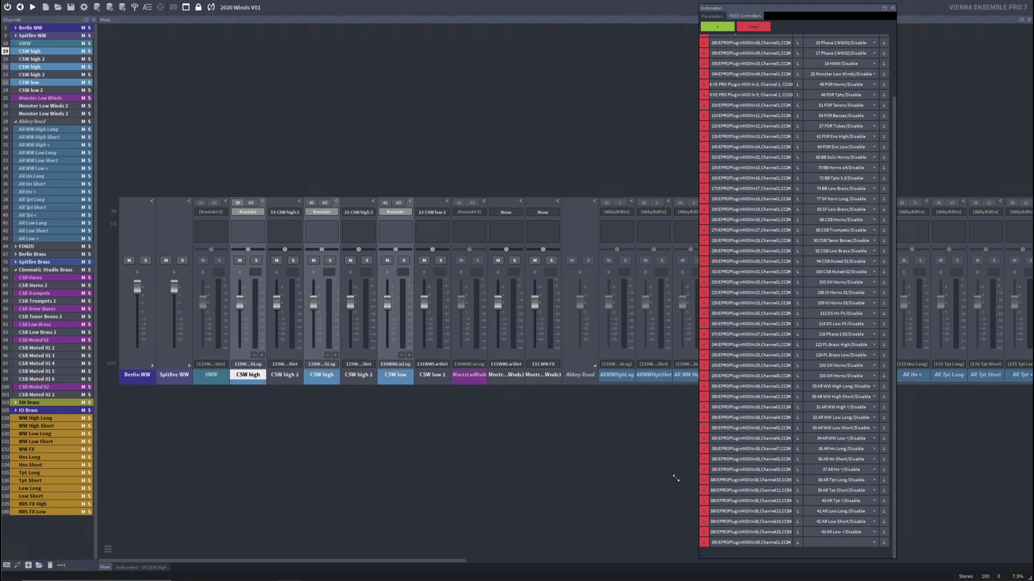
{"action": "left_click", "coordinate": [787, 540]}
{"action": "mouse_move", "coordinate": [829, 462]}
{"action": "mouse_move", "coordinate": [897, 406]}
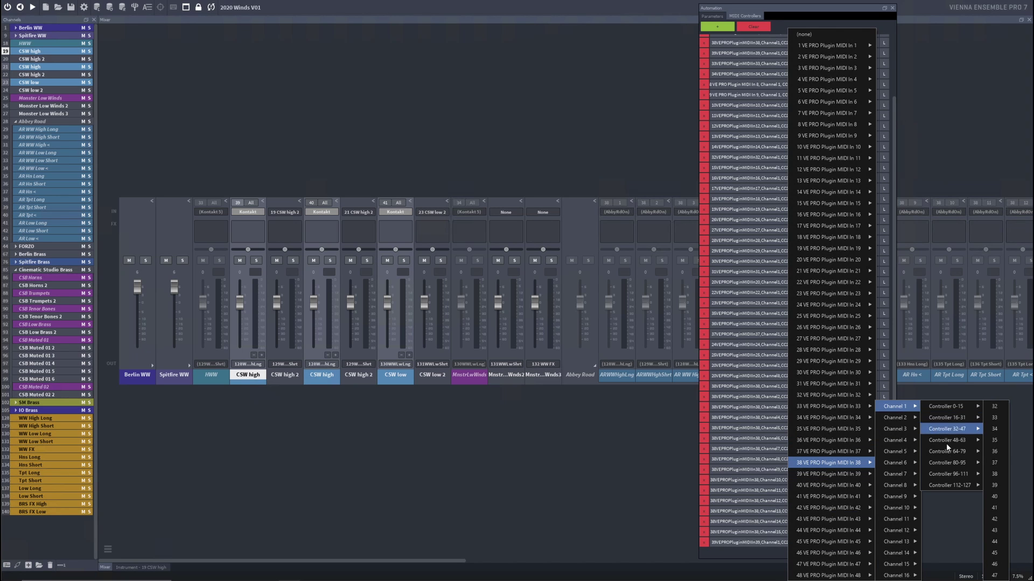
{"action": "mouse_move", "coordinate": [949, 483]}
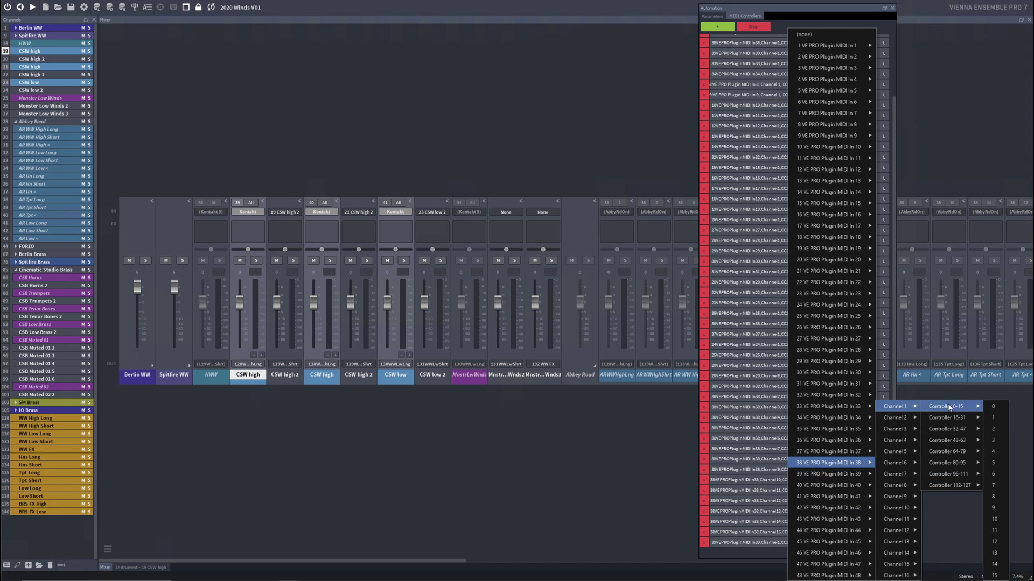
{"action": "left_click", "coordinate": [614, 439]}
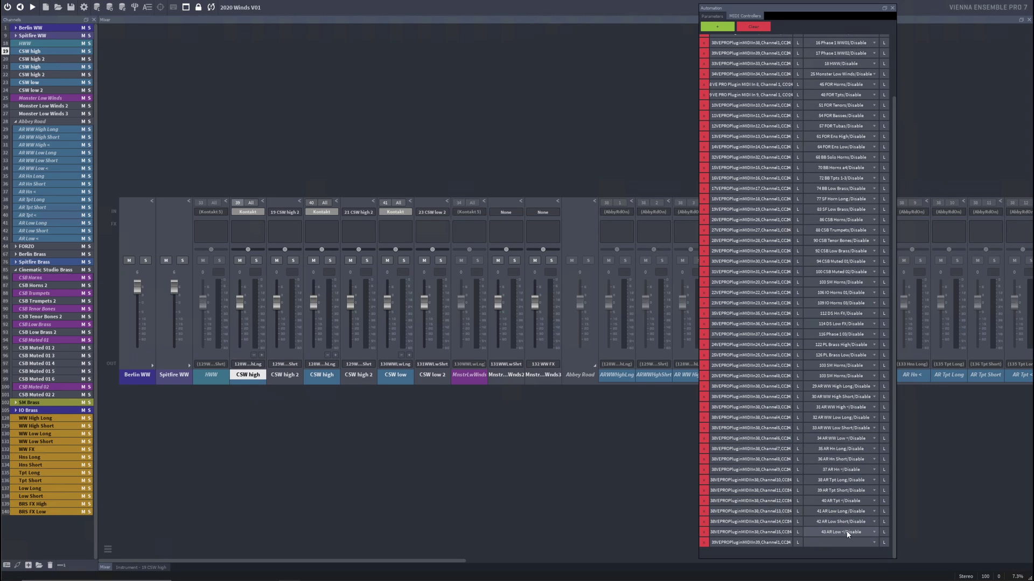
{"action": "left_click", "coordinate": [873, 541]}
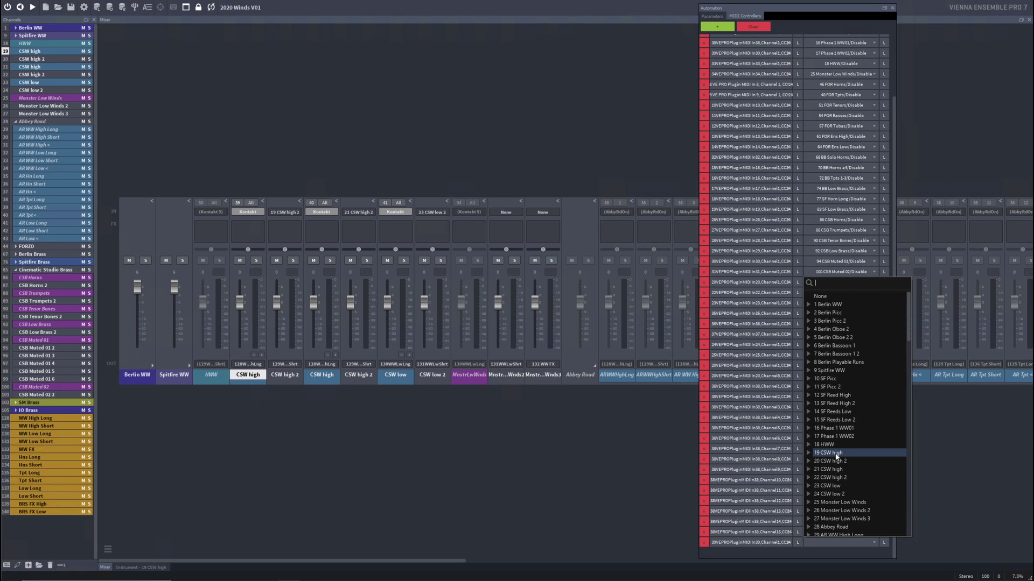
Point the MIDI In 39 CC24 row at 19 CSW high/Disable and add another empty row
{"action": "left_click", "coordinate": [809, 452]}
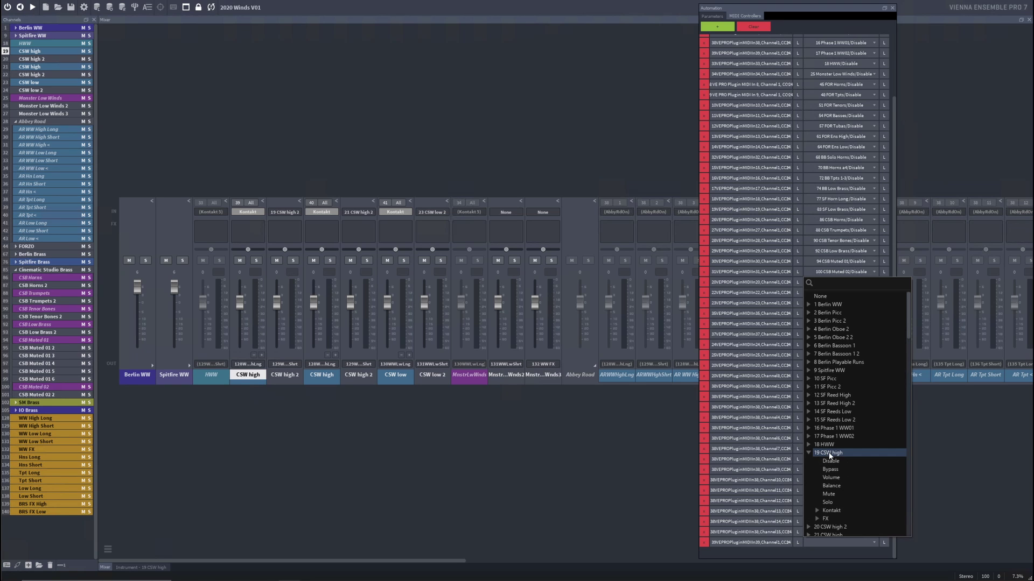
{"action": "left_click", "coordinate": [830, 462]}
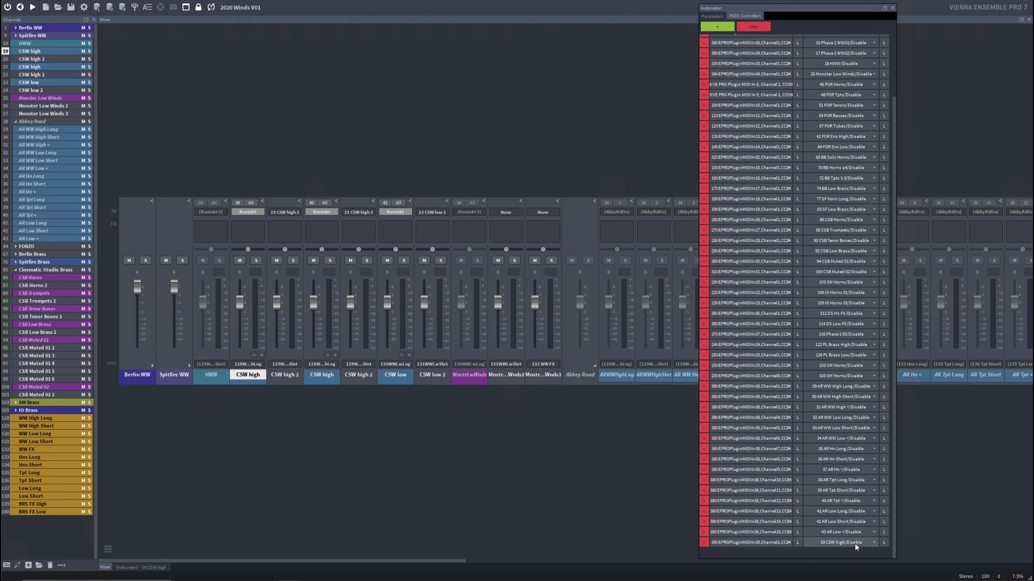
{"action": "left_click", "coordinate": [717, 27]}
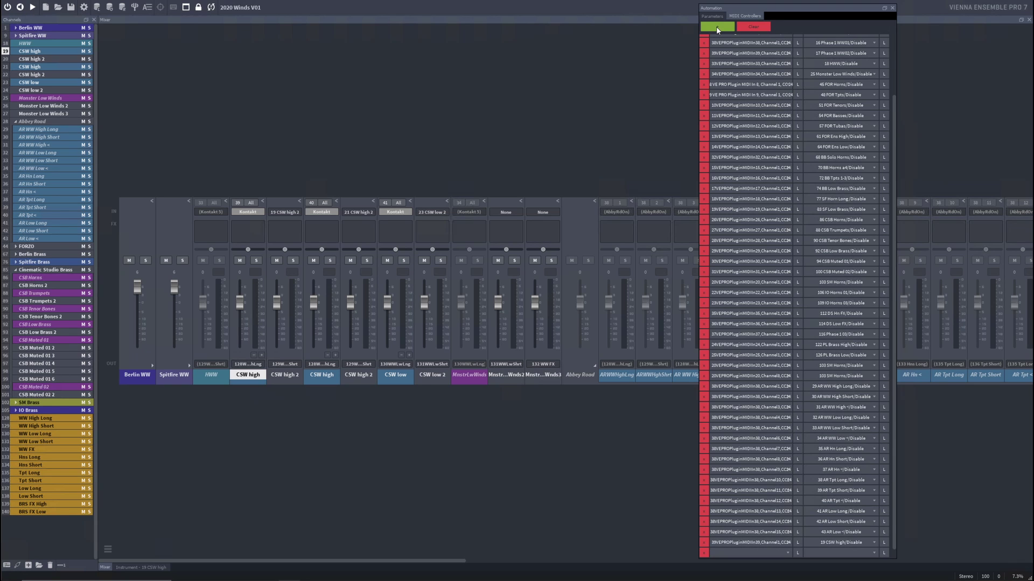
Add a row and set two sources to CC24 on Channel 1 of MIDI In 40 and MIDI In 41
{"action": "left_click", "coordinate": [716, 27]}
{"action": "left_click_drag", "start_coordinate": [893, 526], "coordinate": [895, 555]}
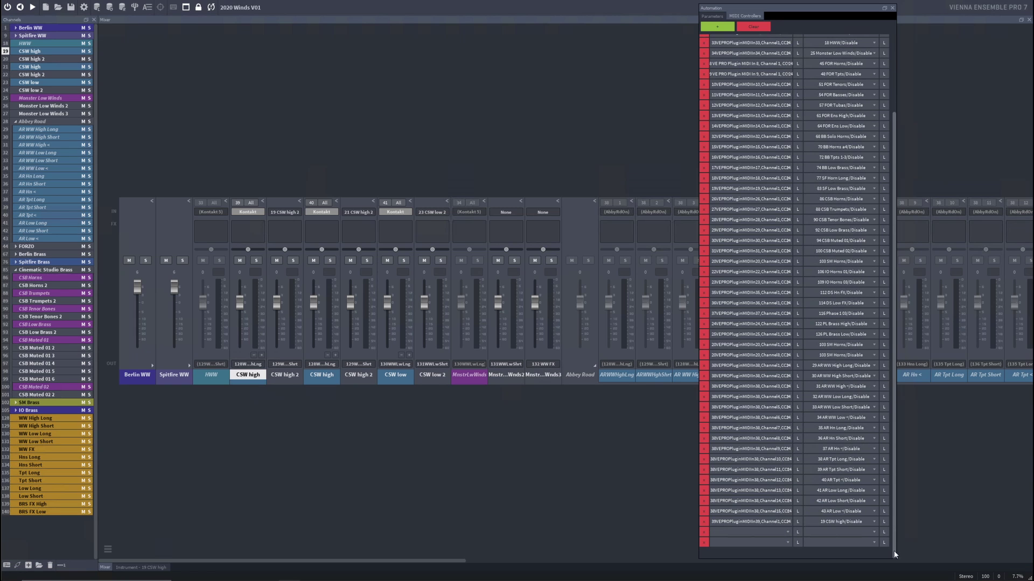
{"action": "left_click", "coordinate": [786, 532]}
{"action": "mouse_move", "coordinate": [838, 485]}
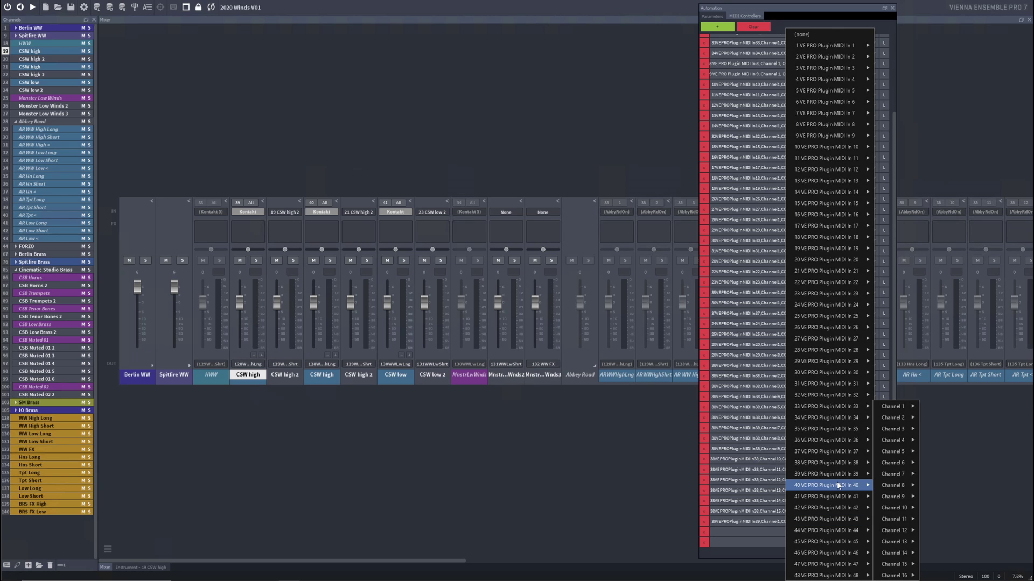
{"action": "mouse_move", "coordinate": [904, 406]}
{"action": "mouse_move", "coordinate": [957, 419]}
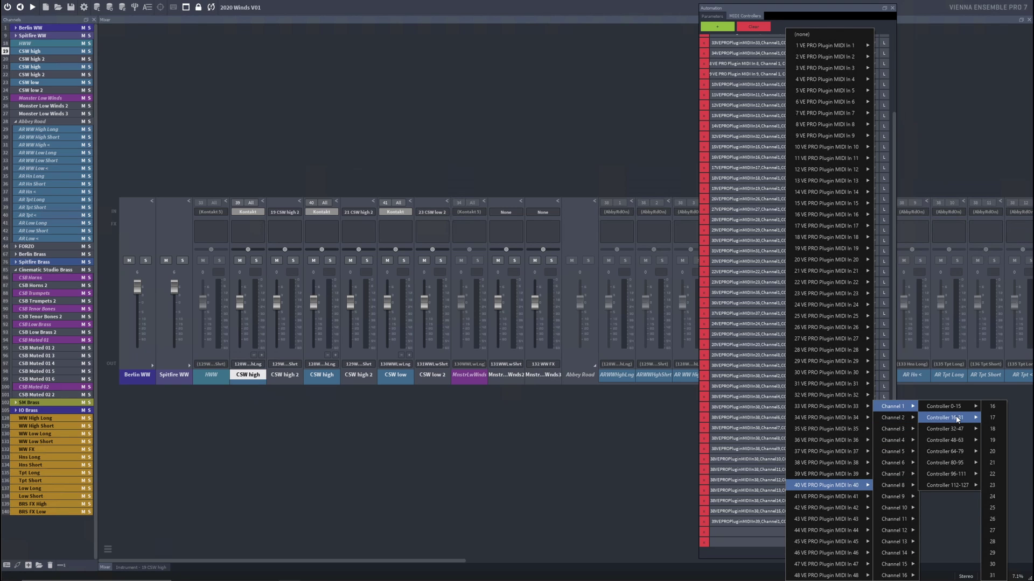
{"action": "left_click", "coordinate": [993, 497]}
{"action": "left_click", "coordinate": [787, 541]}
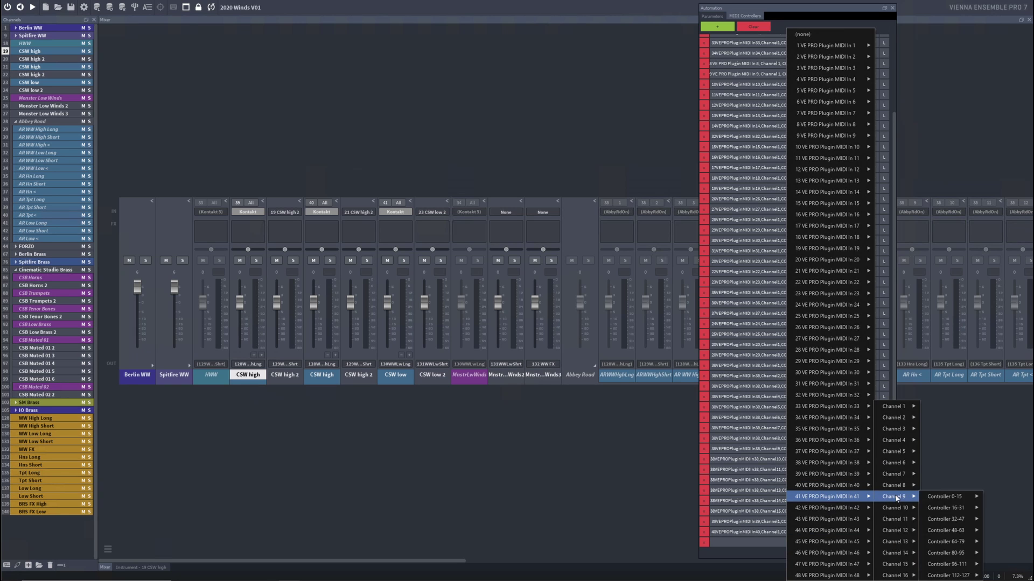
{"action": "mouse_move", "coordinate": [894, 409]}
{"action": "mouse_move", "coordinate": [979, 419]}
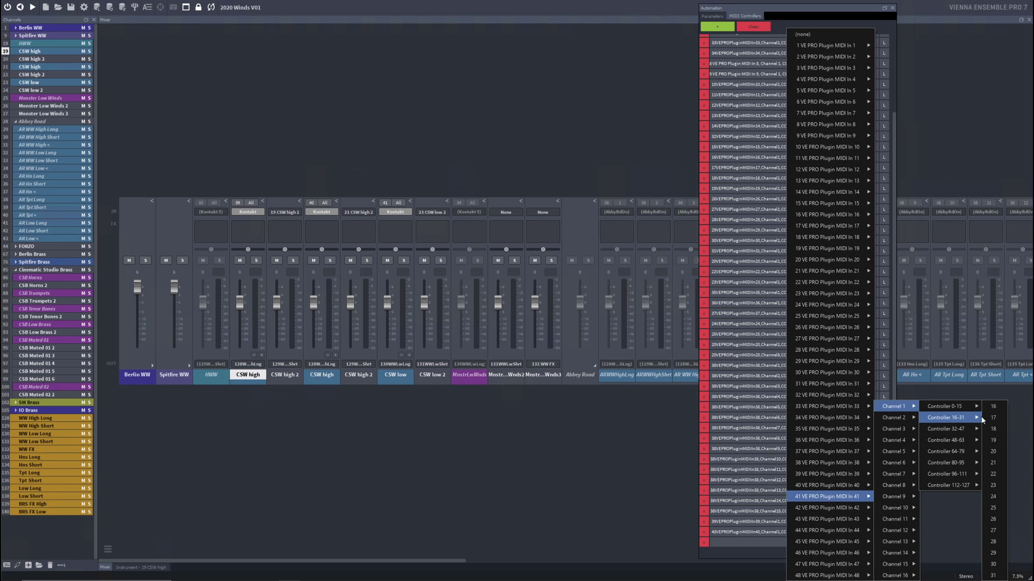
{"action": "left_click", "coordinate": [994, 501]}
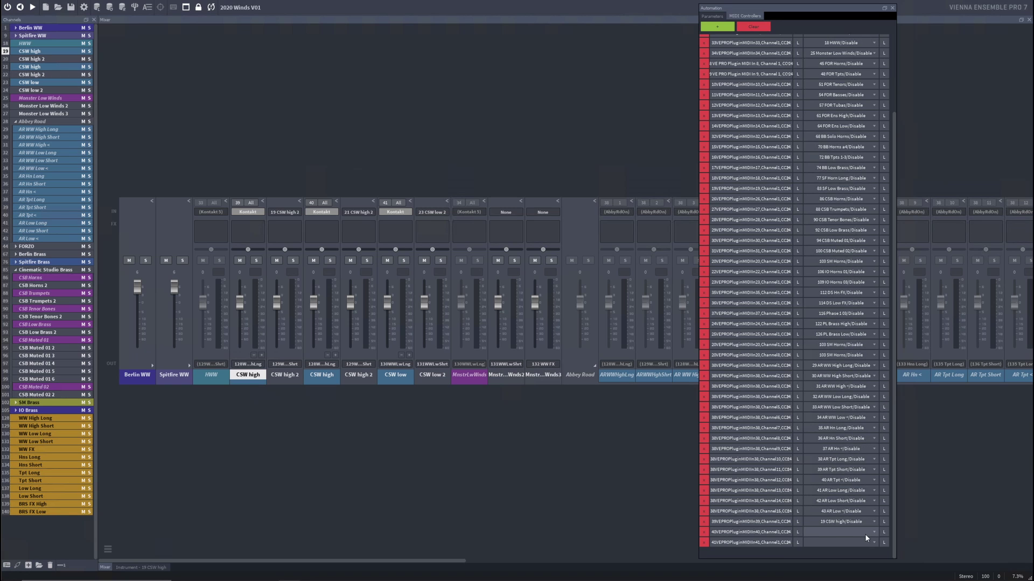
Target MIDI In 40 to 21 CSW high/Disable and MIDI In 41 to 23 CSW low/Disable
{"action": "left_click", "coordinate": [872, 532]}
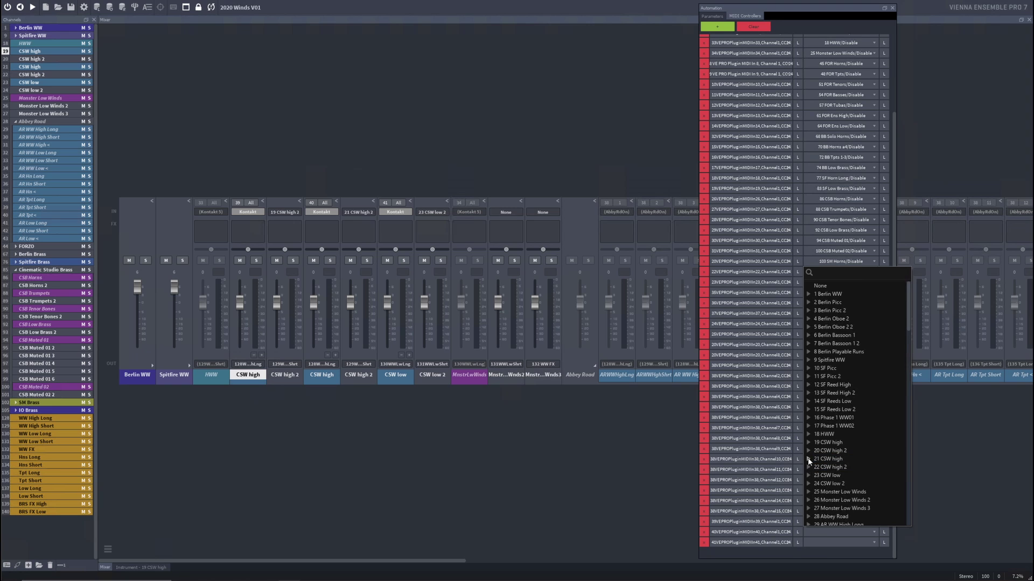
{"action": "left_click", "coordinate": [822, 467]}
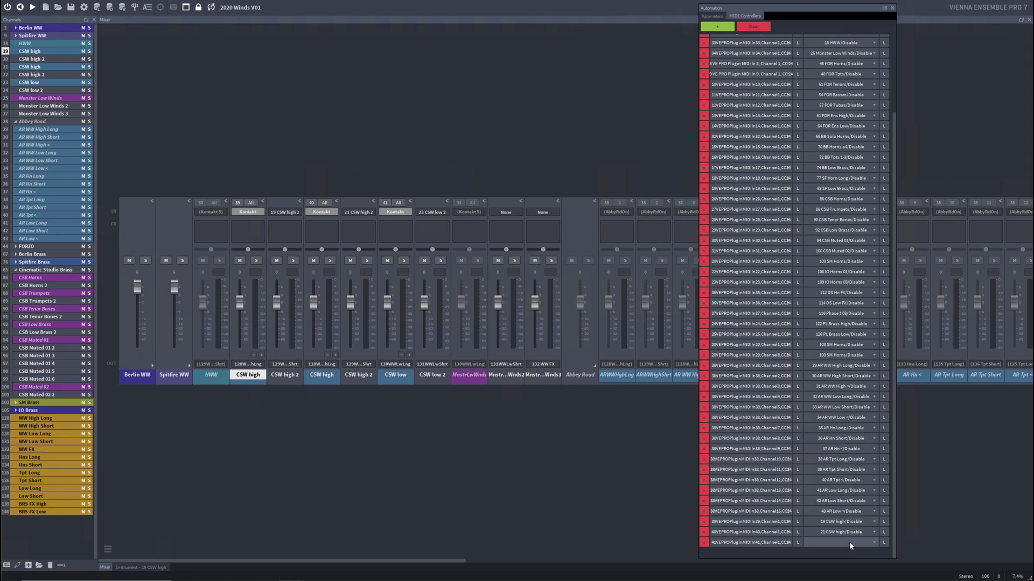
{"action": "left_click", "coordinate": [849, 542]}
{"action": "left_click", "coordinate": [808, 485]}
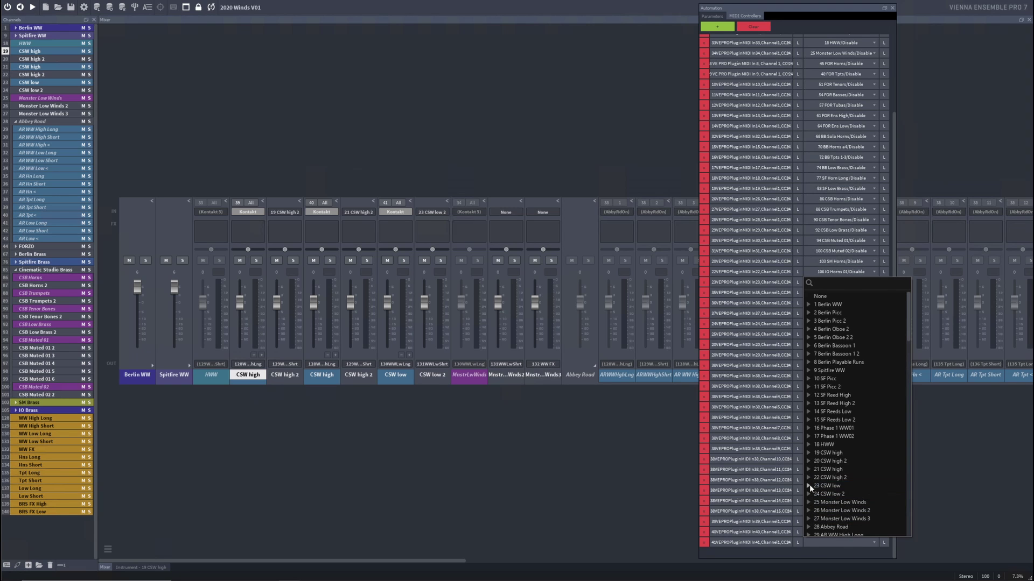
{"action": "left_click", "coordinate": [823, 494]}
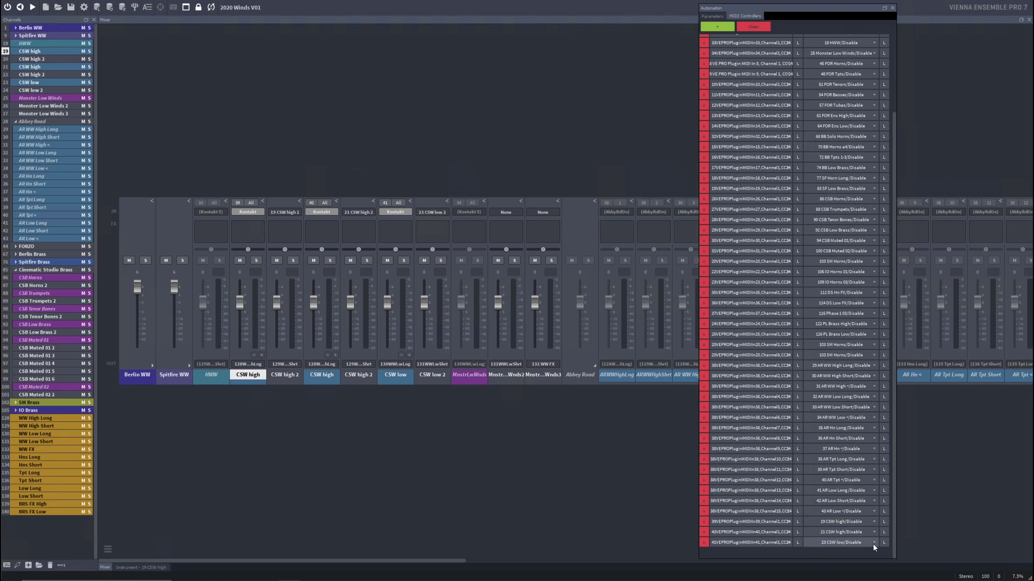
{"action": "left_click", "coordinate": [892, 9]}
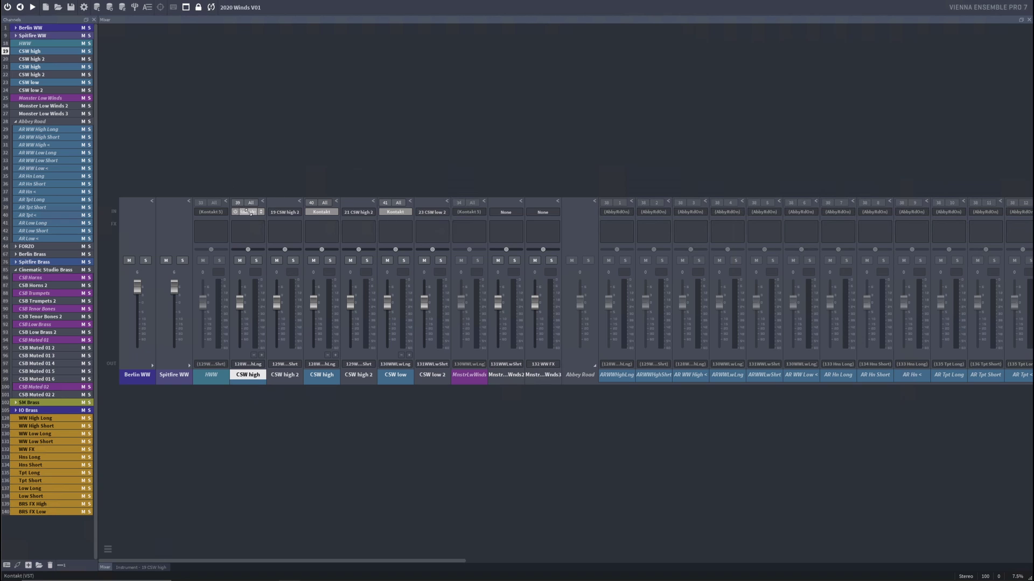
Check the 19 CSW high Kontakt instrument, then return to the full mixer view
{"action": "mouse_move", "coordinate": [305, 214]}
{"action": "double_click", "coordinate": [249, 376]}
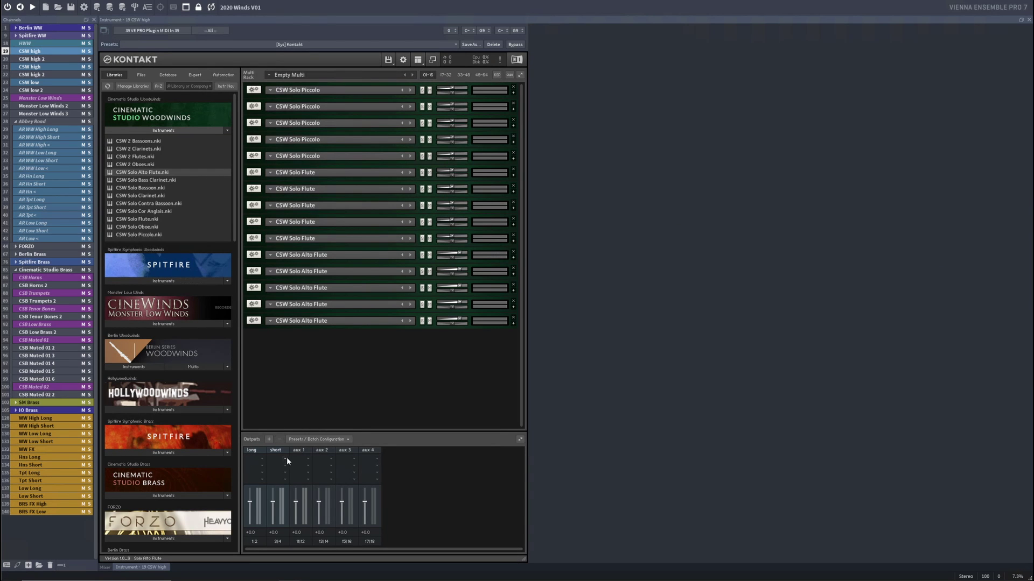
{"action": "left_click", "coordinate": [105, 568]}
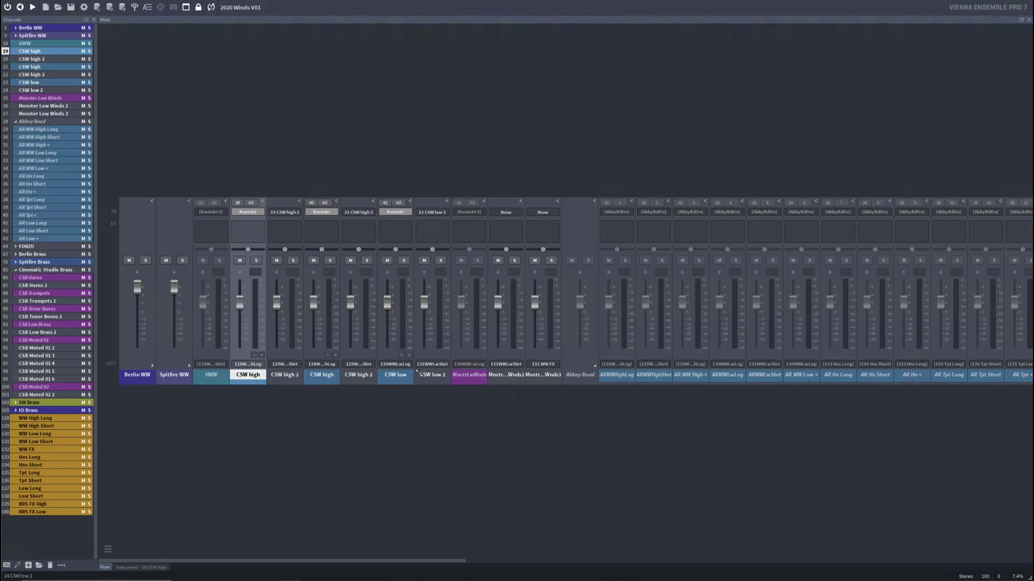